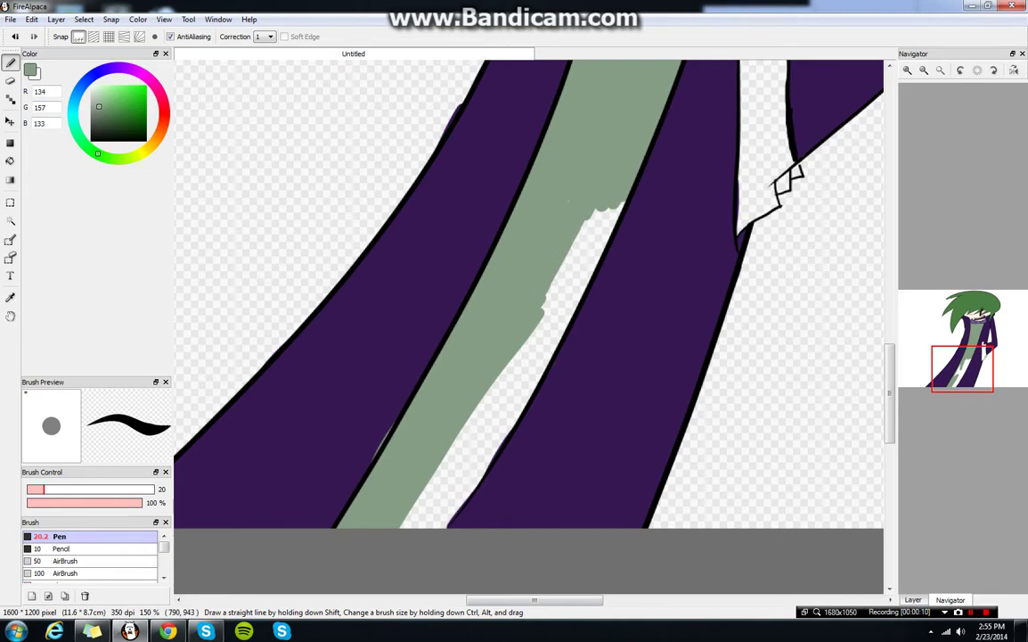
- Paint the remaining unfilled part of the coat's central stripe in sage green down to the canvas's lower edge with the 20 px Pen
drag(585, 220, 517, 355)
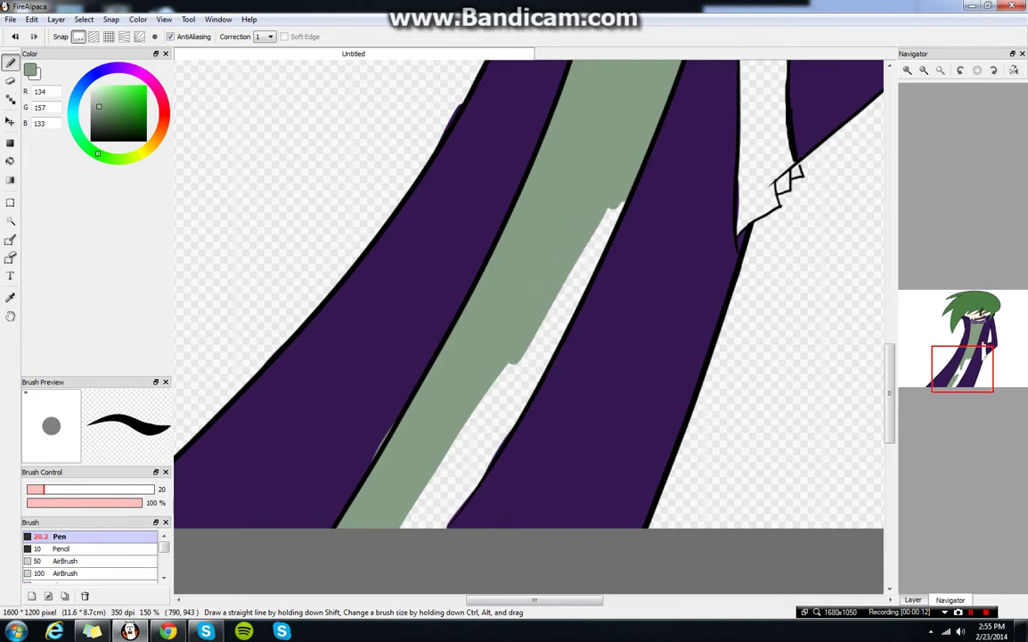
mouse_move(588, 242)
mouse_down()
mouse_move(558, 305)
mouse_move(629, 200)
mouse_up()
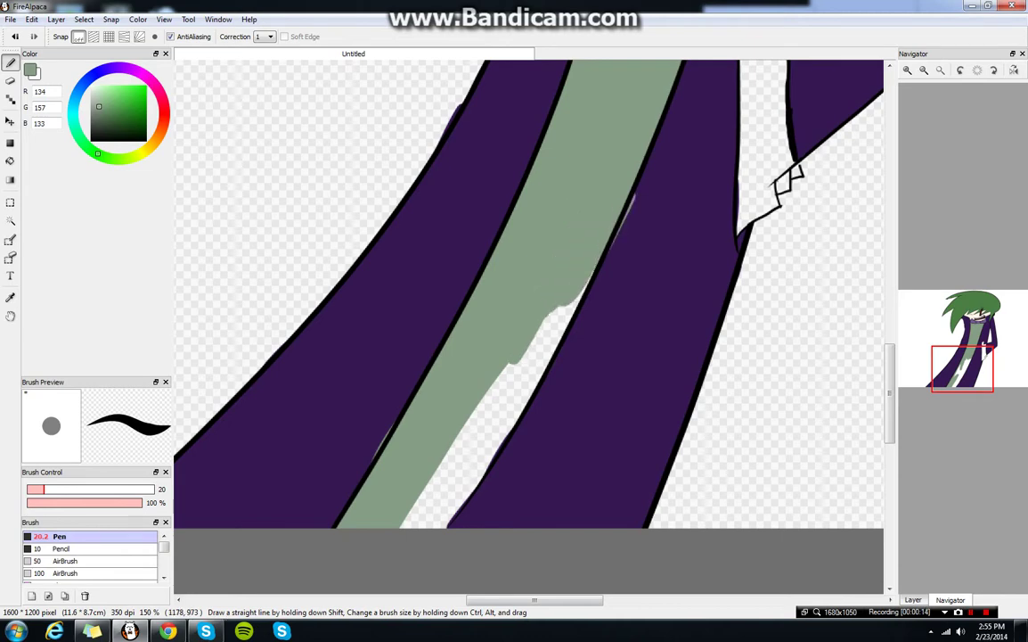
mouse_move(963, 368)
mouse_down()
mouse_move(995, 308)
mouse_move(953, 381)
mouse_move(964, 367)
mouse_up()
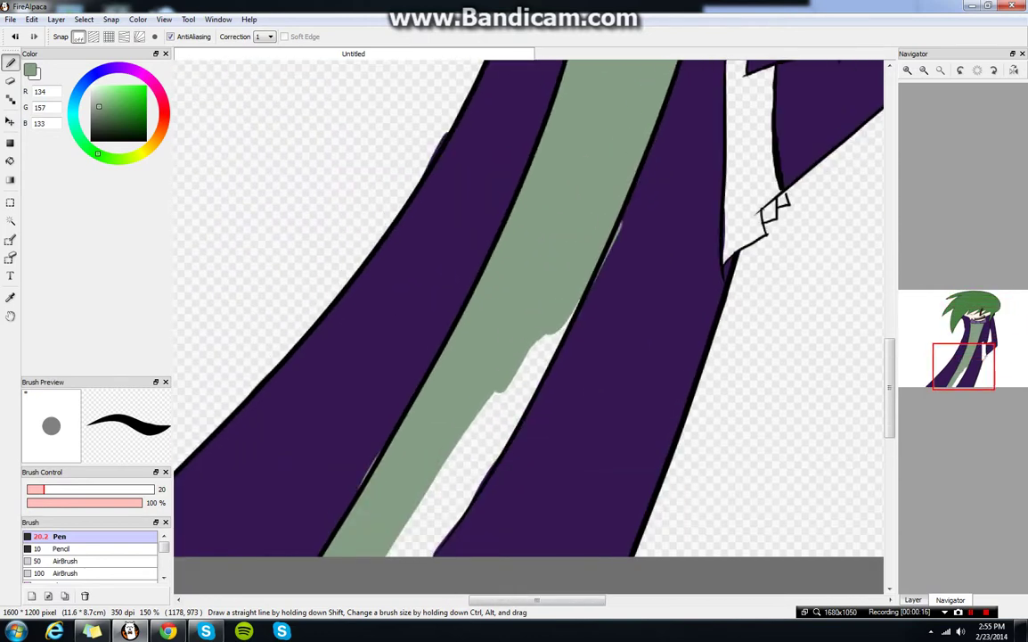
drag(534, 264, 459, 374)
mouse_move(499, 303)
mouse_down()
mouse_move(441, 408)
mouse_move(446, 495)
mouse_up()
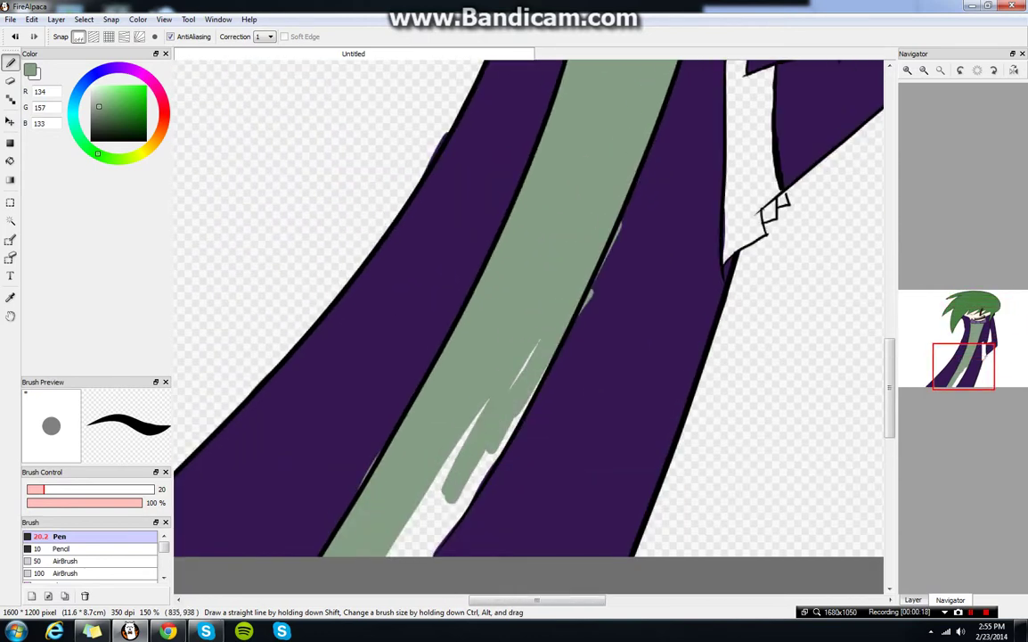
mouse_move(535, 347)
mouse_down()
mouse_move(443, 519)
mouse_move(486, 459)
mouse_up()
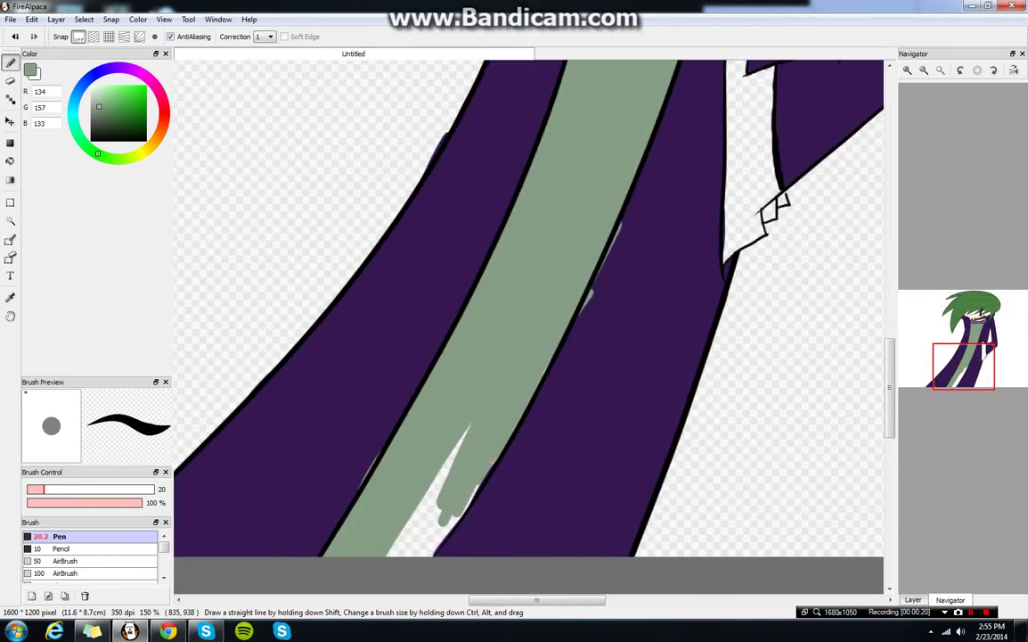
mouse_move(468, 499)
mouse_down()
mouse_move(498, 458)
mouse_move(435, 548)
mouse_move(429, 526)
mouse_move(466, 429)
mouse_move(392, 551)
mouse_up()
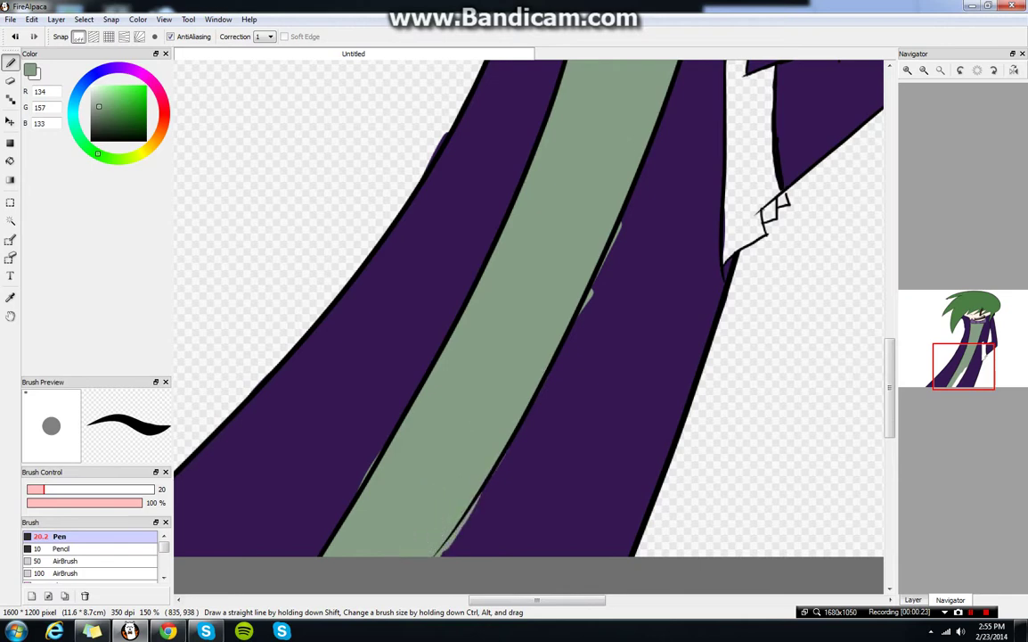
key(i)
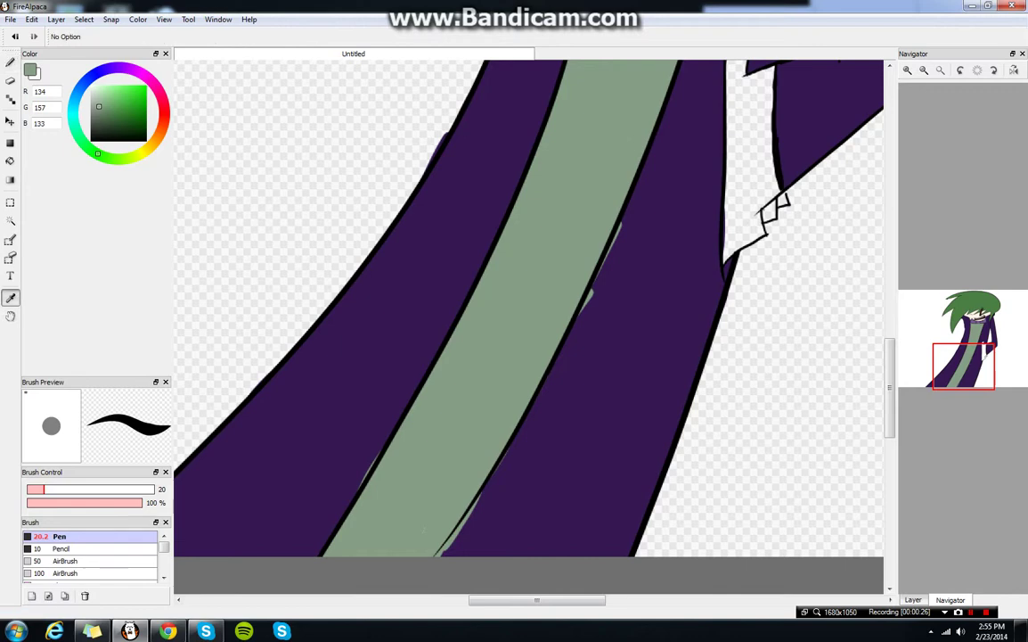
key(x)
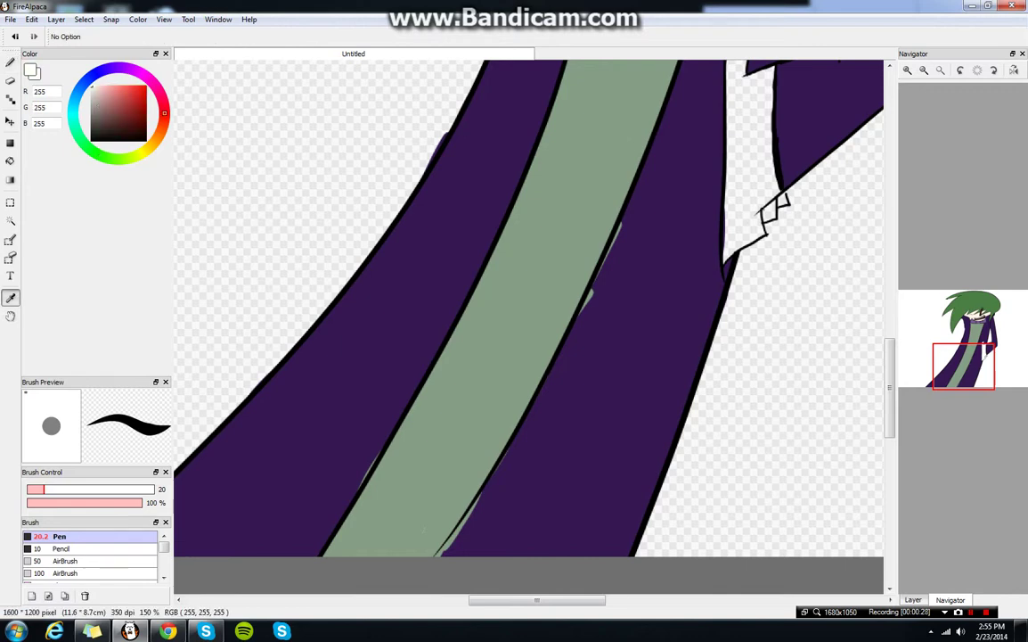
key(b)
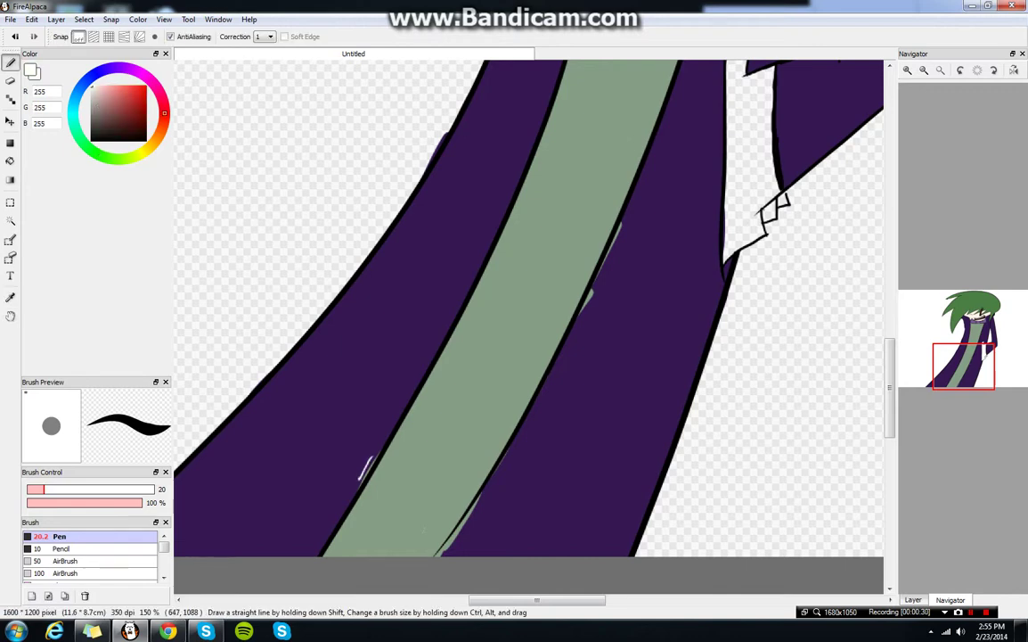
key(ctrl+z)
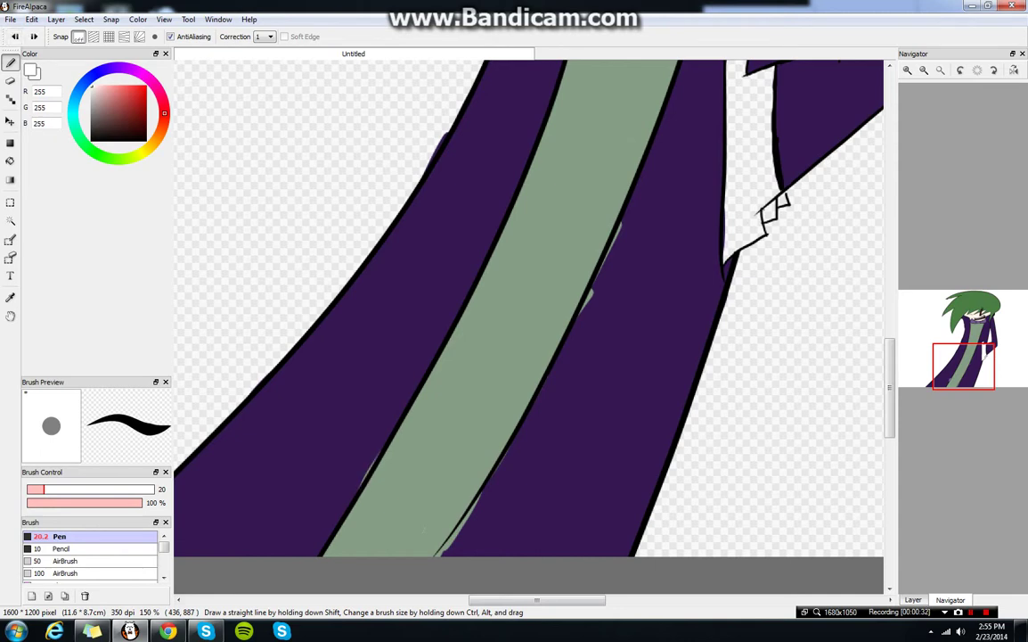
- Sample the coat's dark purple and paint over the green overspill along both edges of the central stripe
click(10, 297)
click(320, 383)
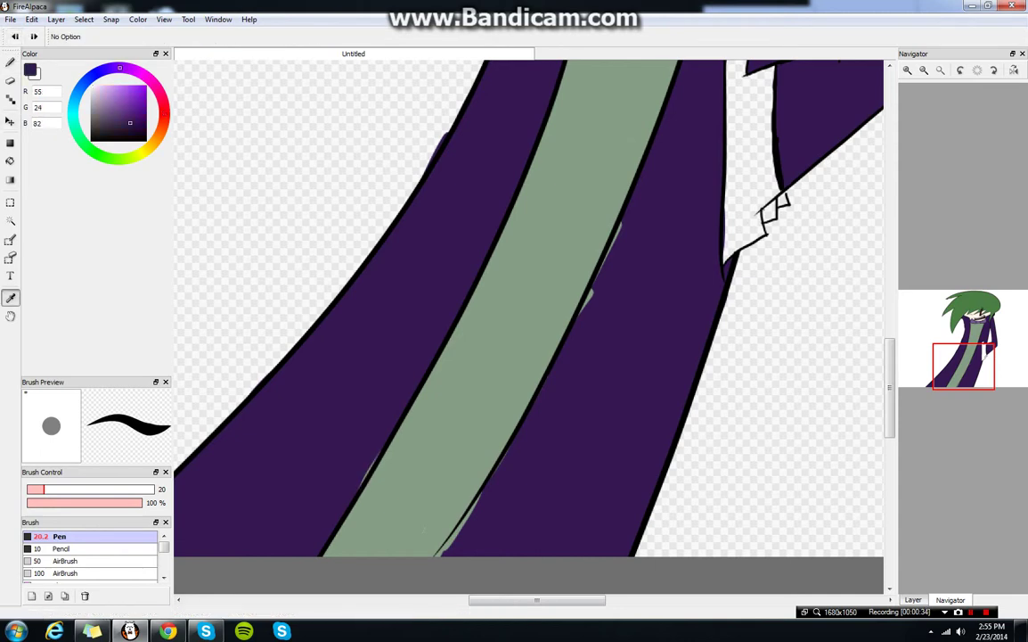
key(b)
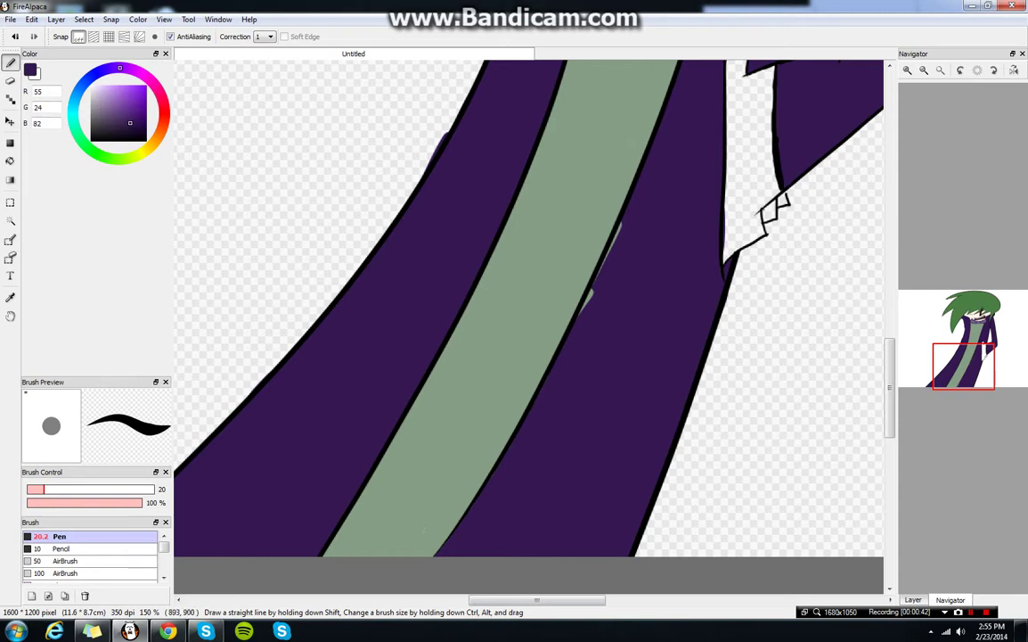
drag(587, 319, 615, 242)
- Sample the stripe's sage green and touch up the specks near the stripe's lower end with the Pen
click(11, 298)
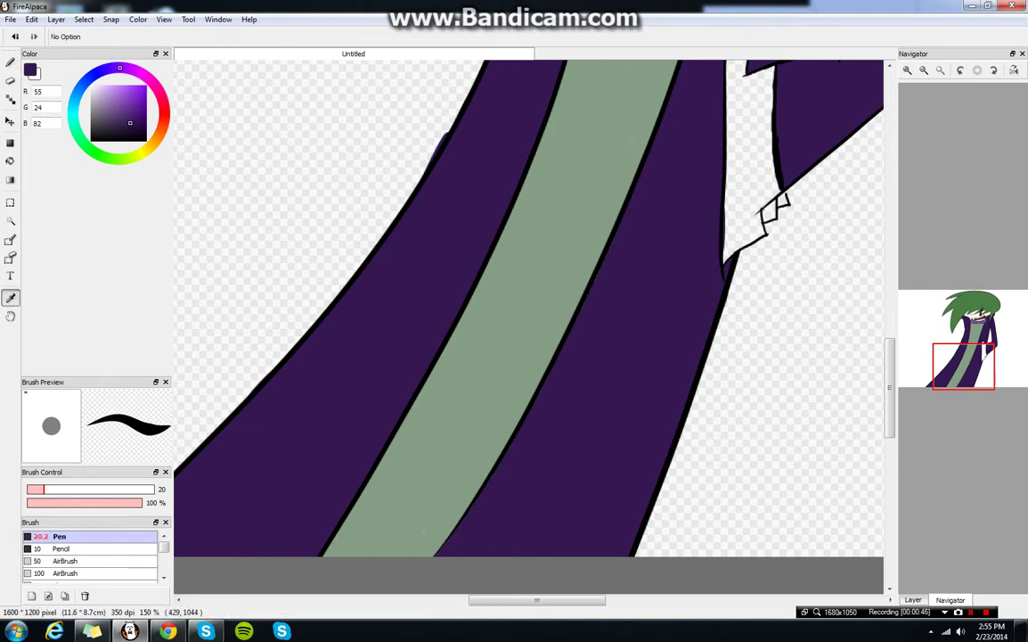
click(428, 392)
click(11, 63)
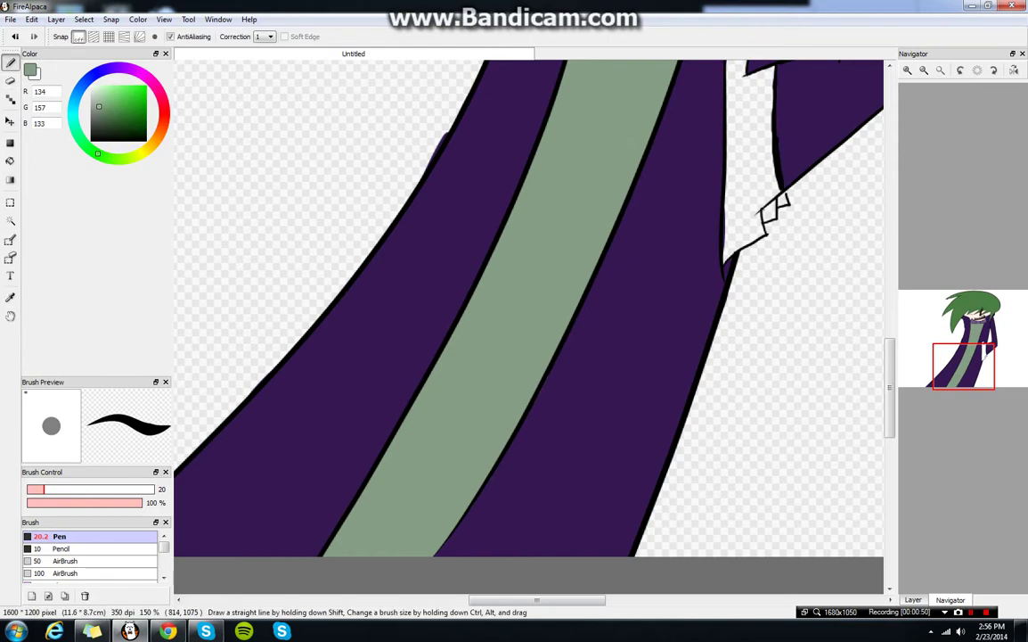
- Sample the pale skin tone from the character's neck and paint the hand area below the sleeve cuff with the Pen
drag(948, 355, 980, 339)
click(10, 298)
click(454, 76)
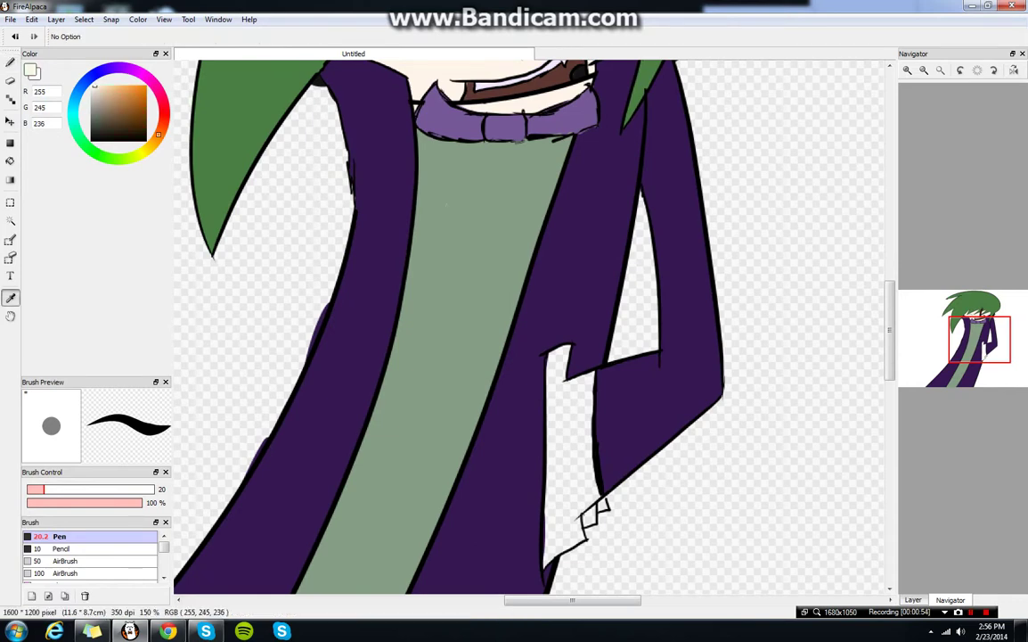
key(b)
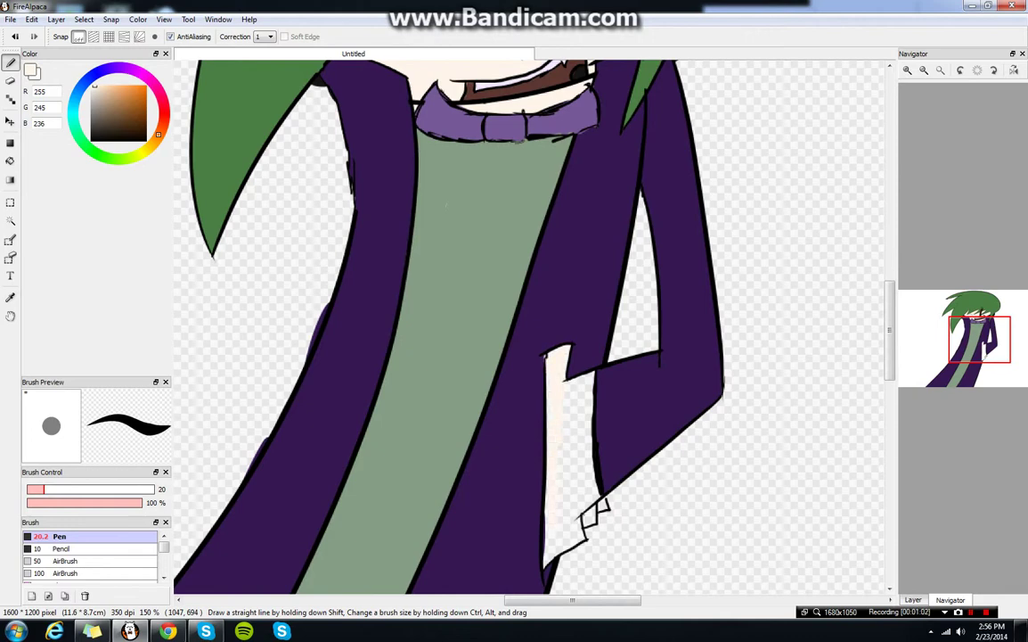
drag(546, 515, 544, 552)
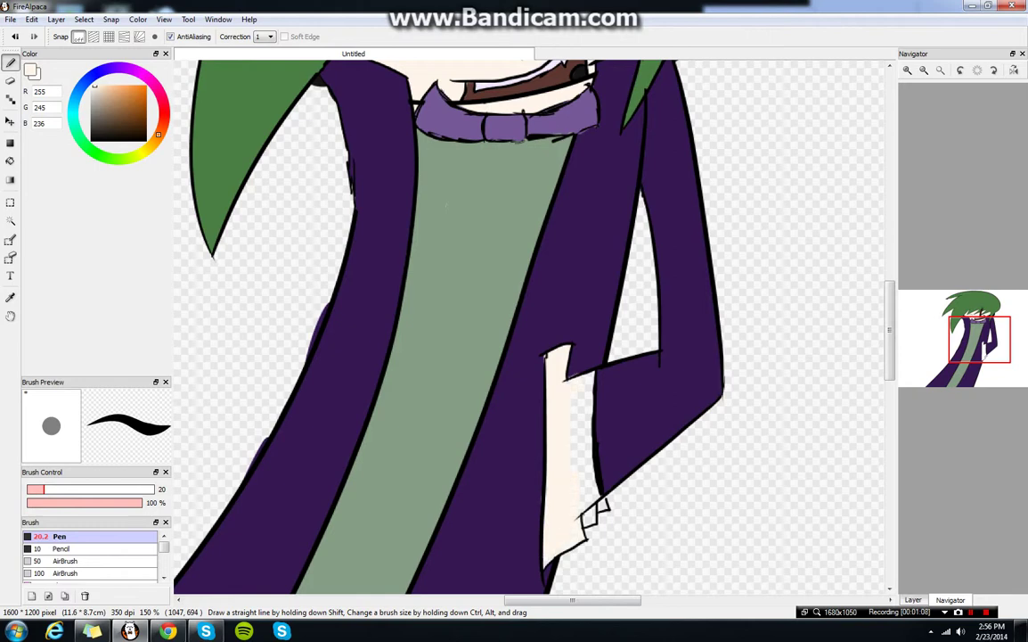
drag(578, 396, 571, 426)
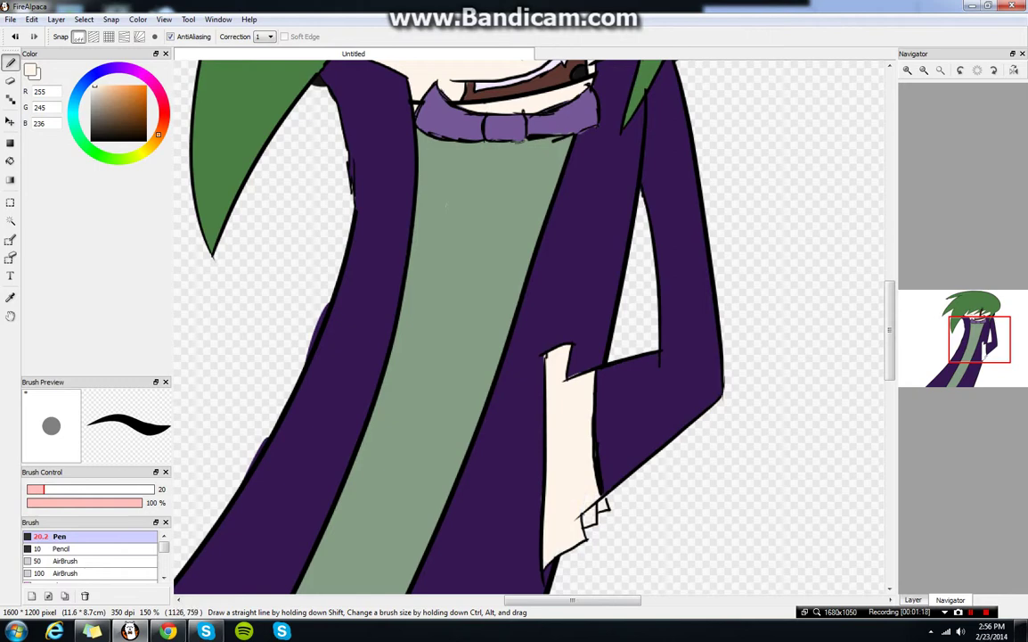
click(206, 630)
click(168, 630)
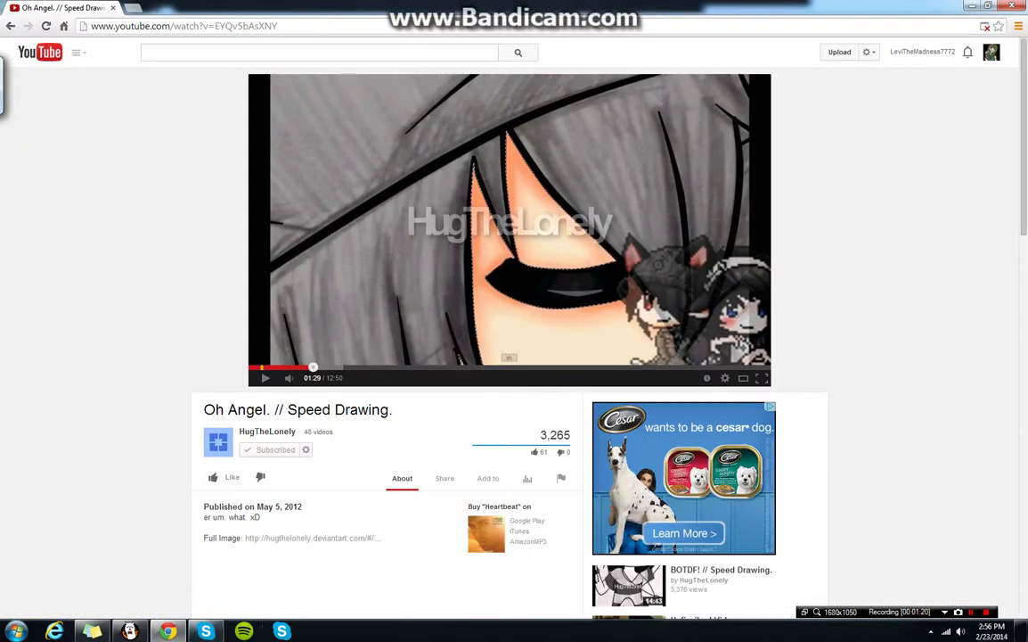
key(ctrl+t)
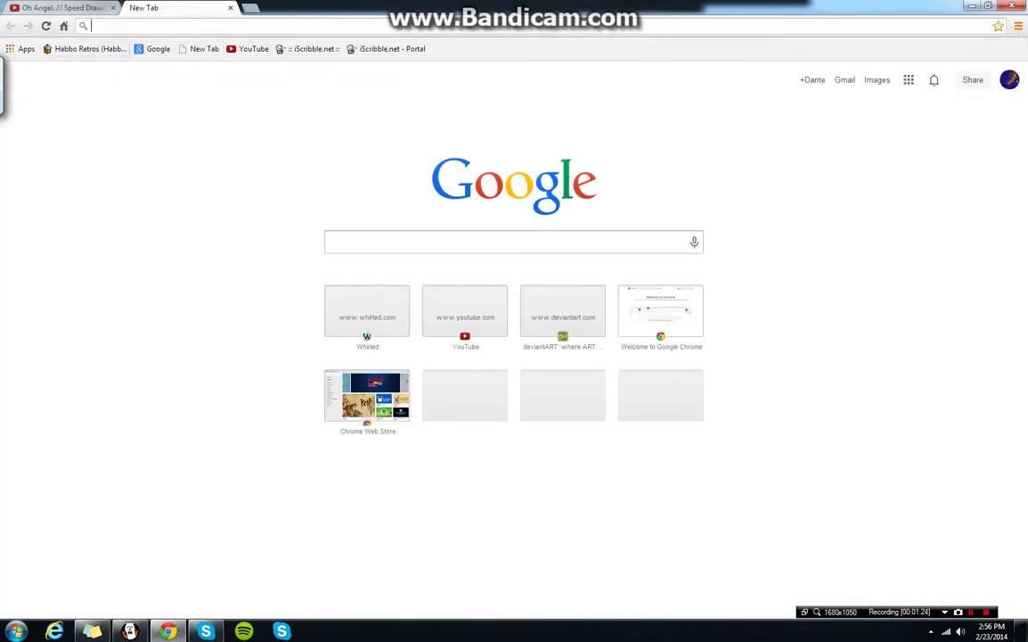
key(ctrl+w)
click(972, 6)
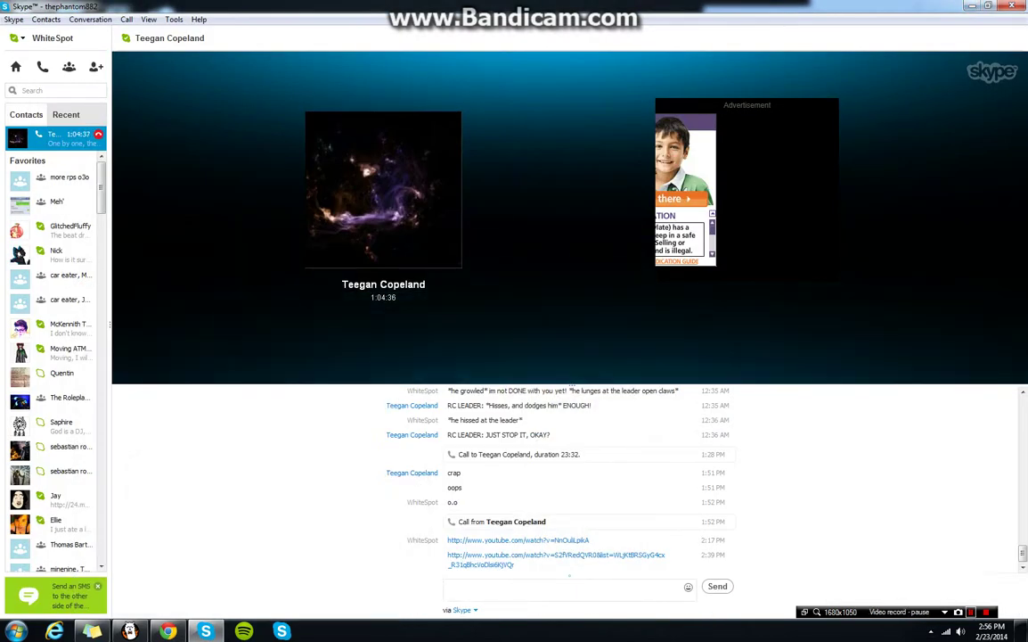
key(super+plus)
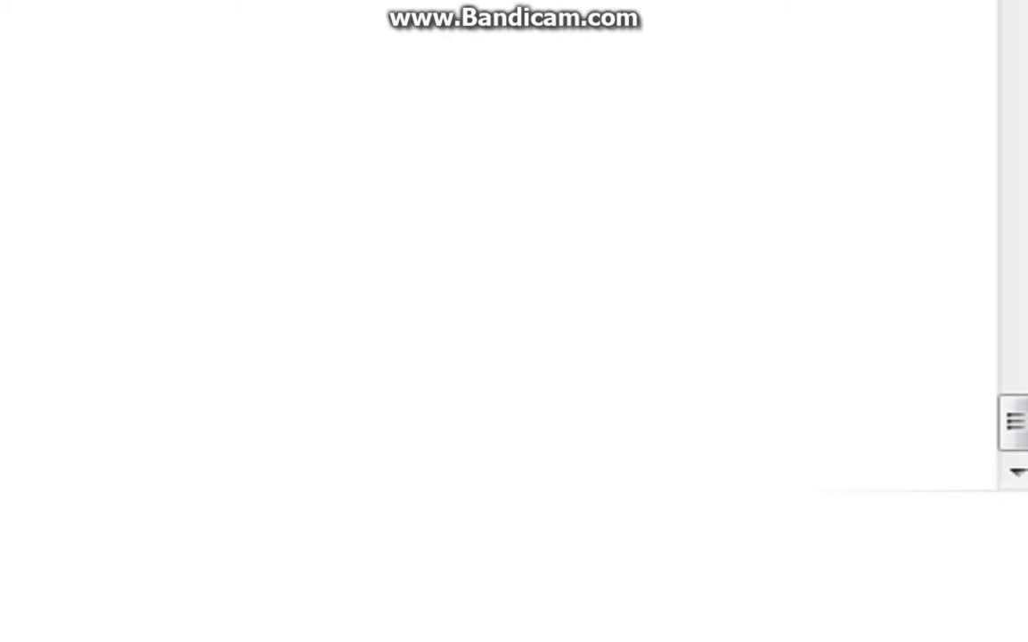
key(super+Escape)
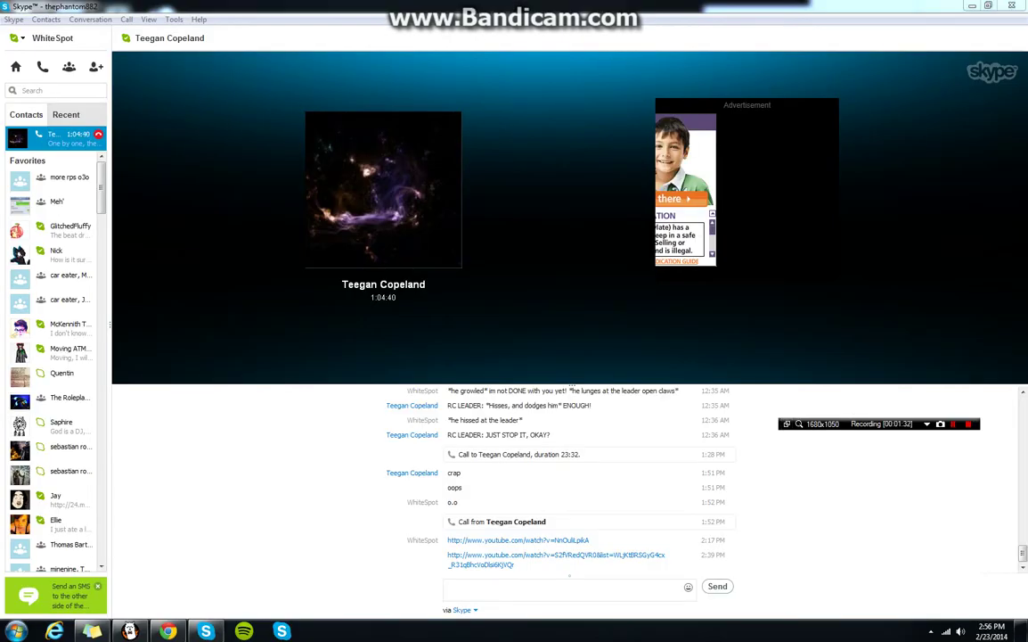
- Minimize the open windows to reach the desktop and launch Terraria from its shortcut
drag(880, 424, 896, 606)
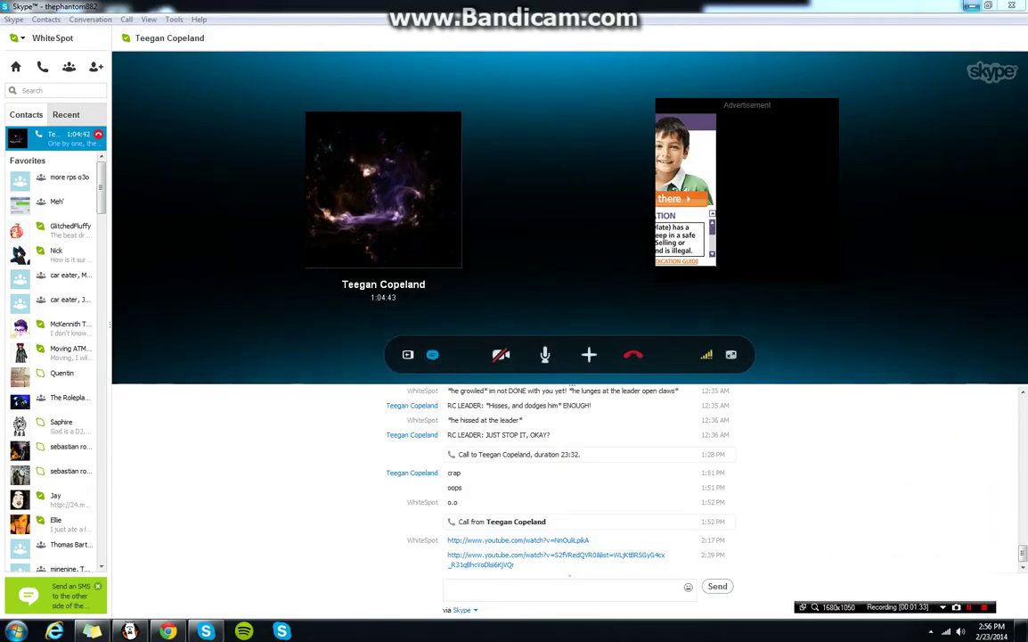
click(973, 6)
click(973, 6)
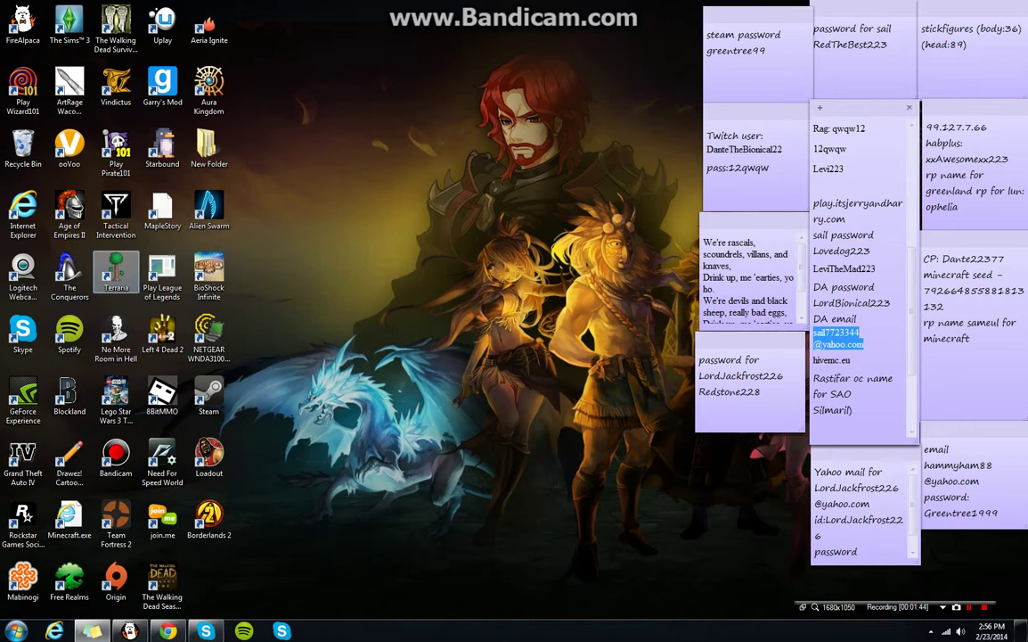
click(115, 269)
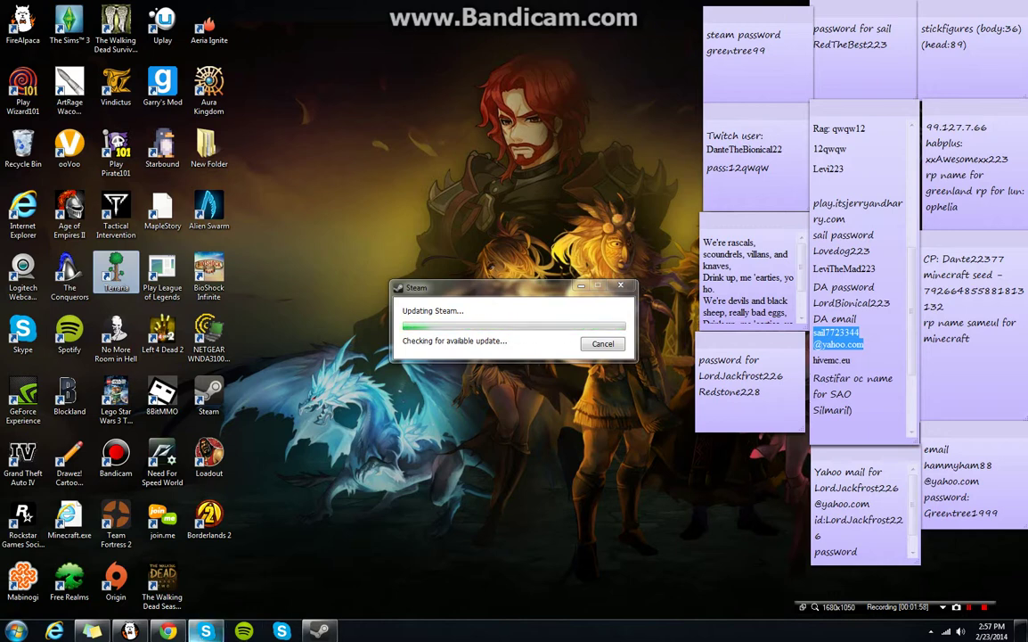
mouse_move(319, 631)
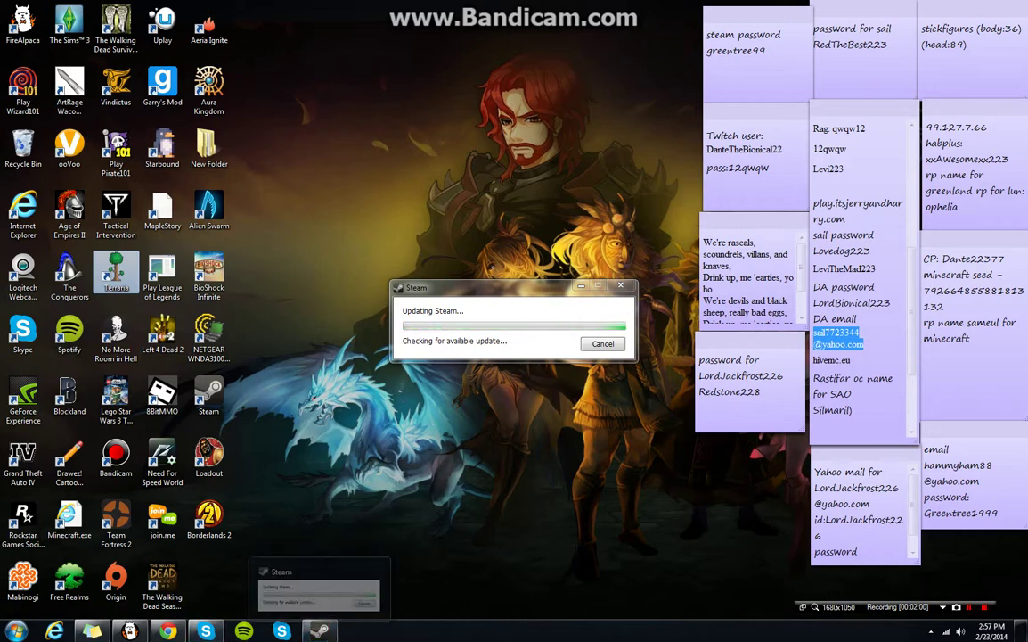
click(942, 606)
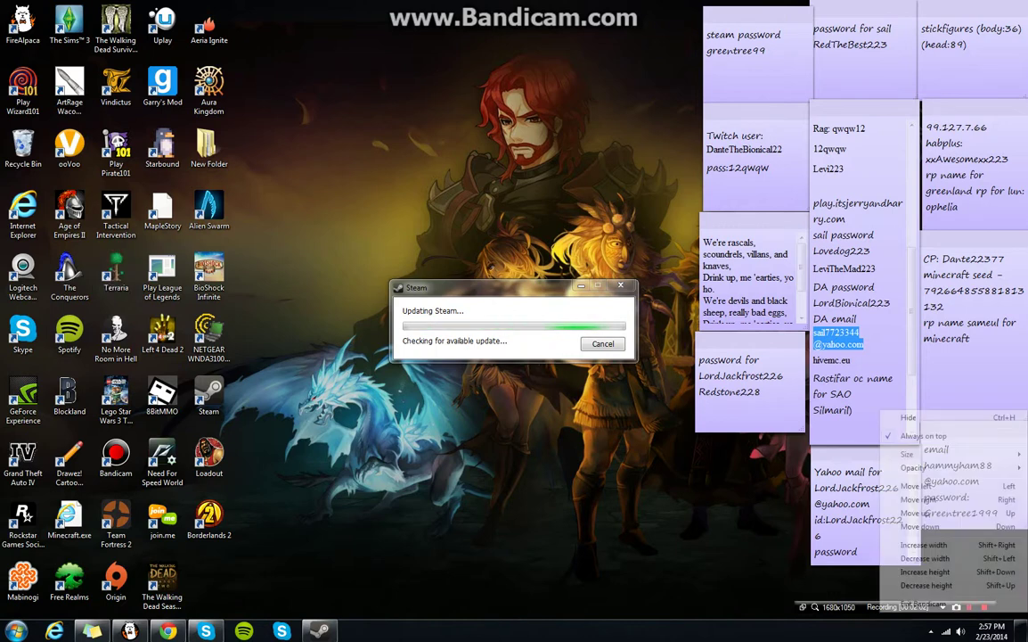
key(Escape)
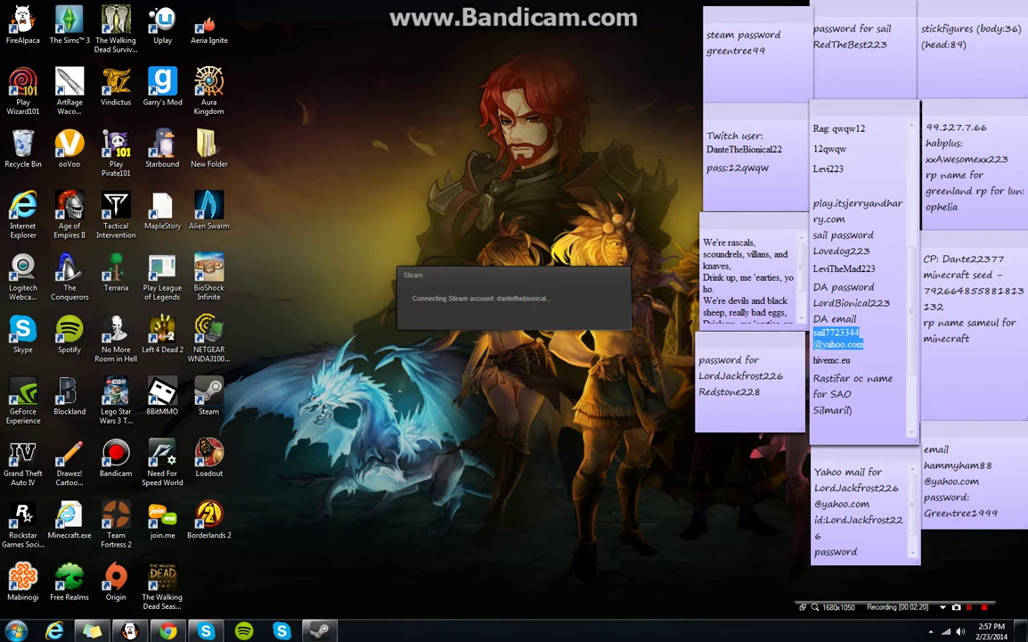
key(shift+F12)
key(shift+F12)
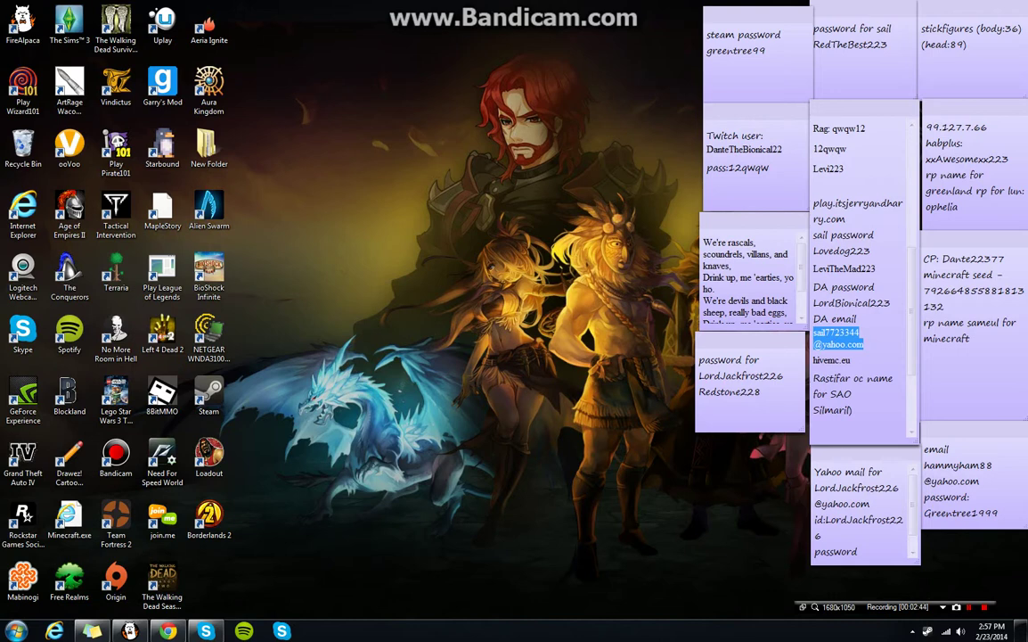
- Start Terraria again and load World 1 in single player with the second character in the list
click(116, 271)
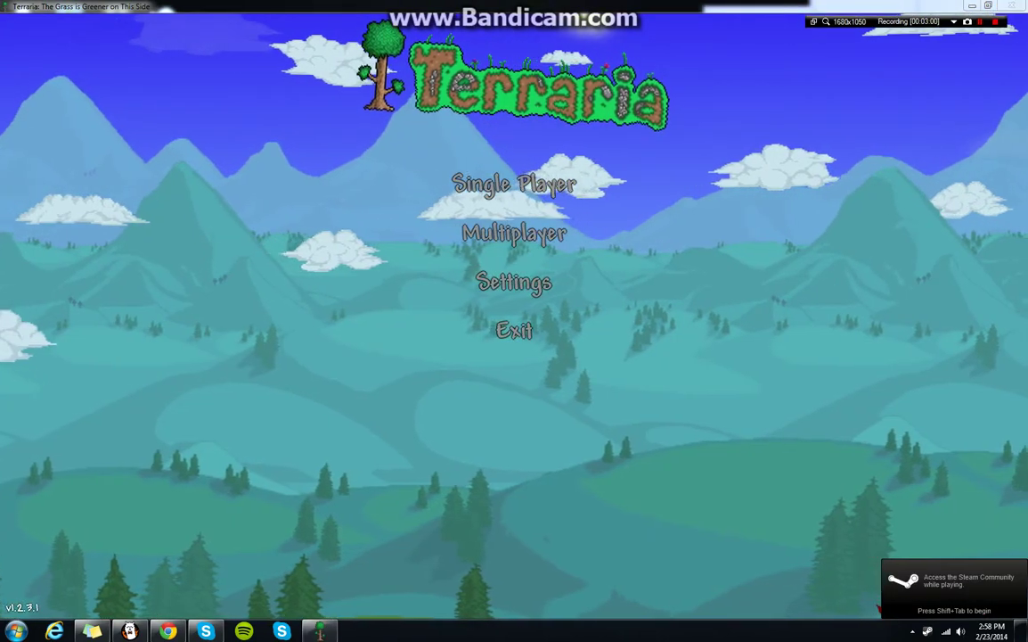
click(525, 180)
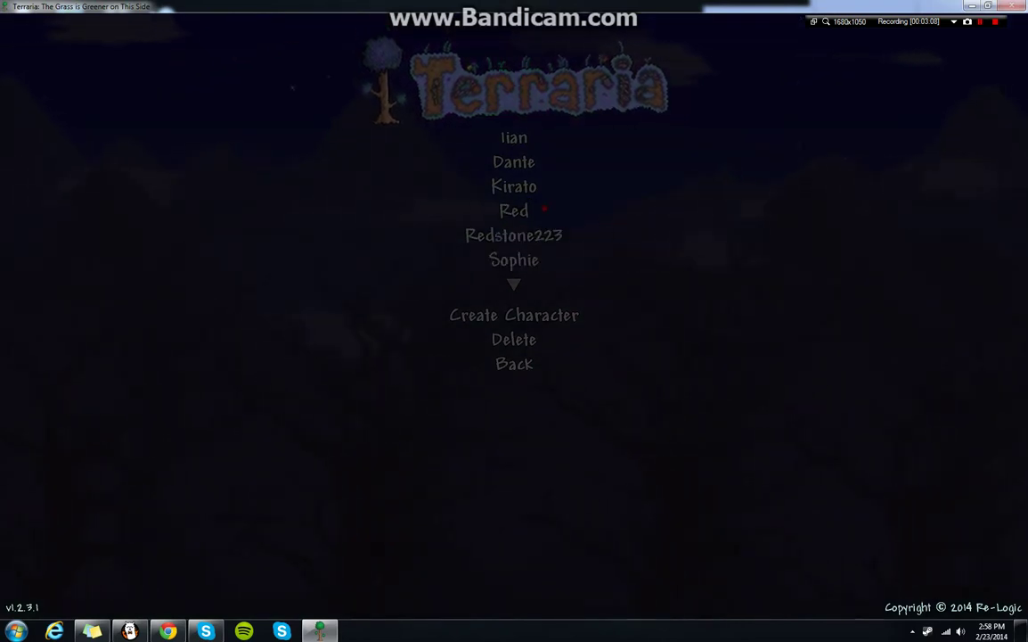
click(522, 165)
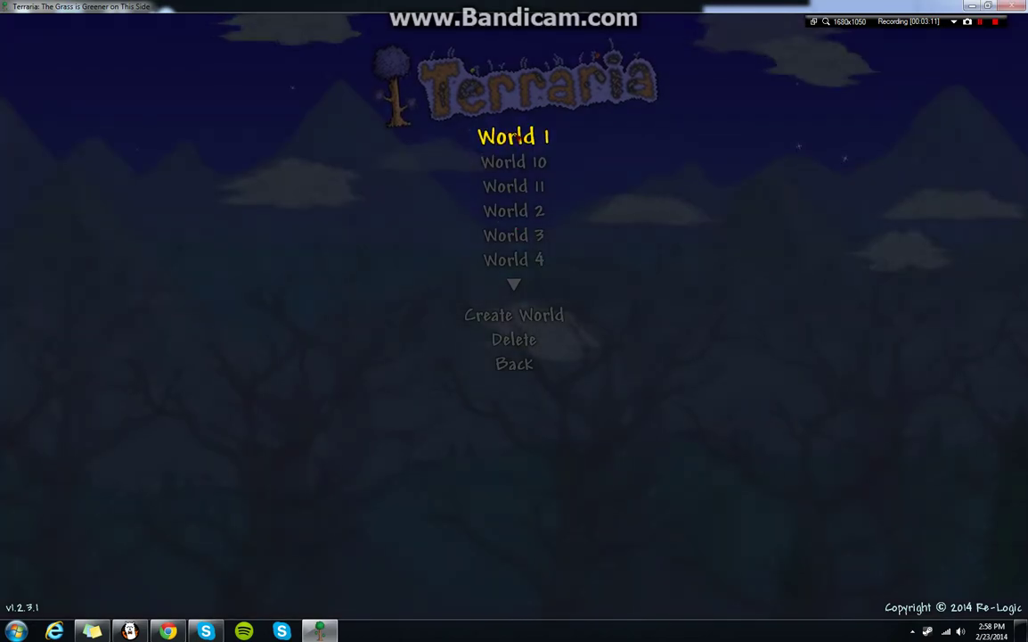
click(518, 137)
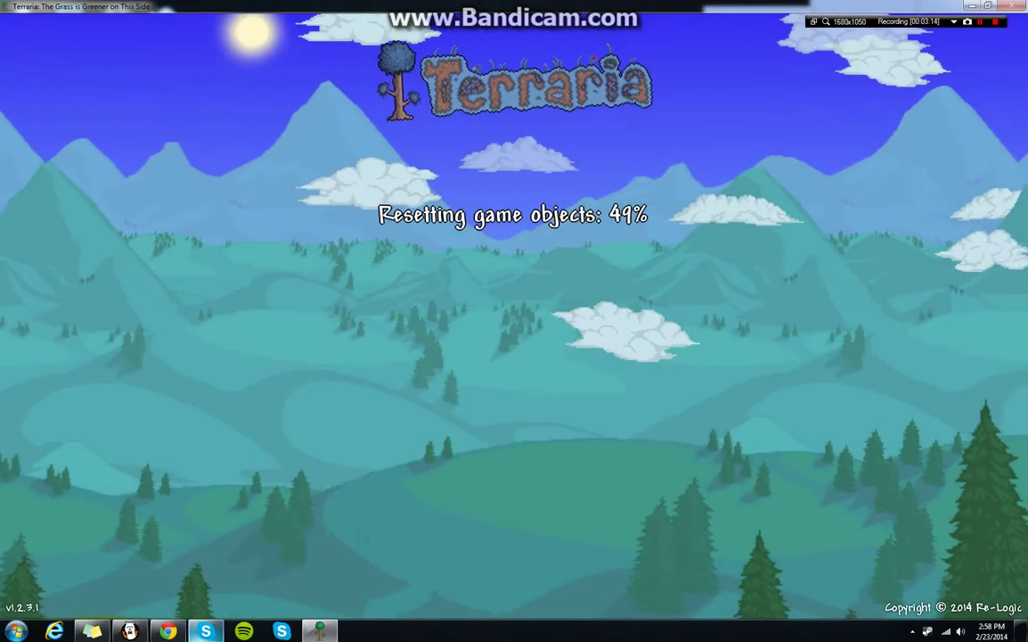
mouse_move(129, 631)
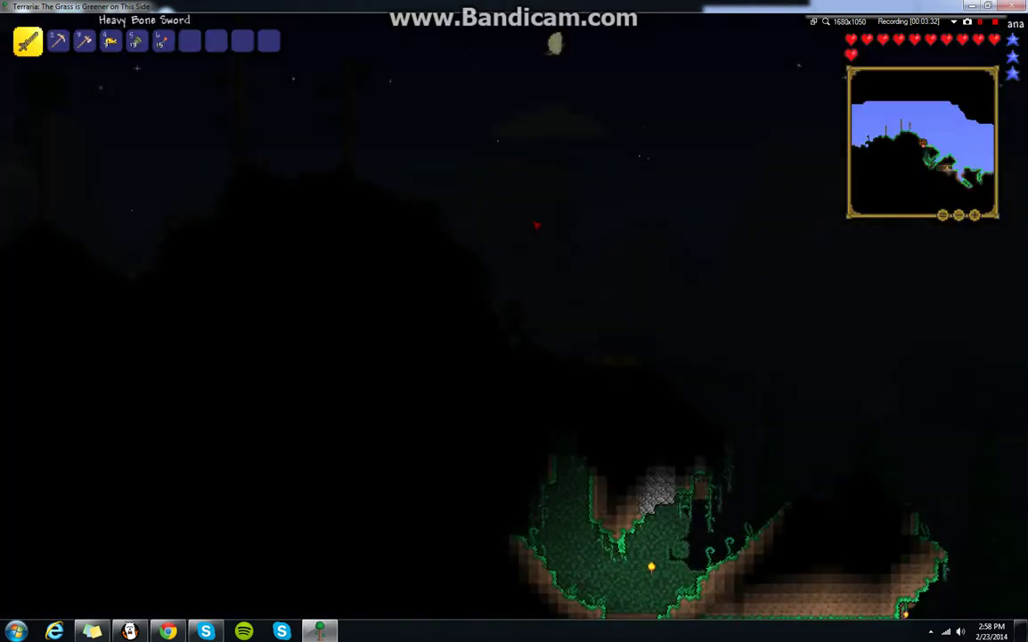
- Equip the Torch and move the character downhill past the pumpkins to the grassy ledge outside the torch-lit house
key(2)
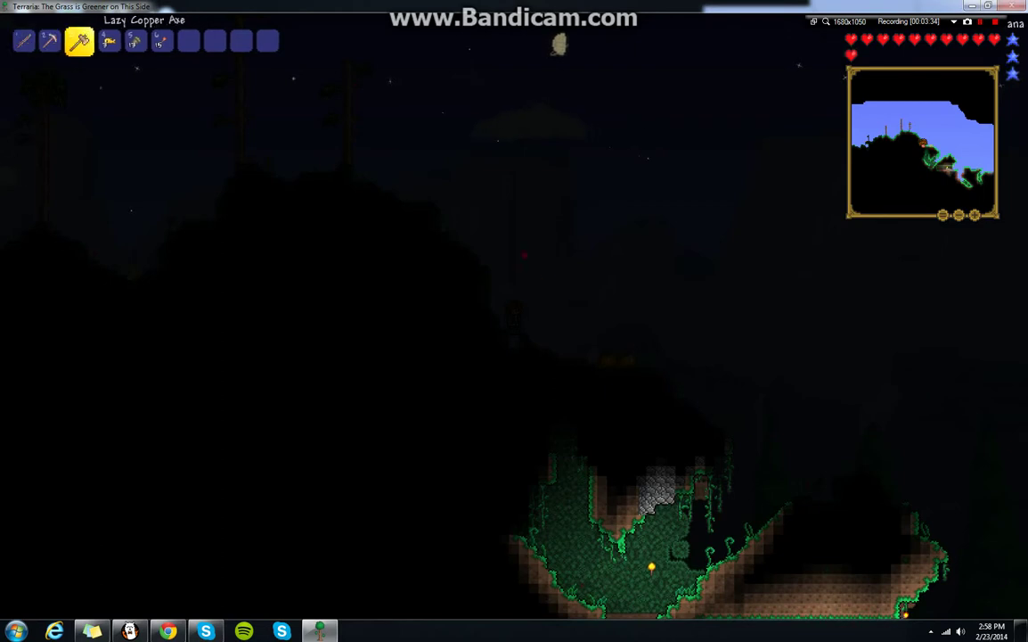
scroll(514, 321, down, 2)
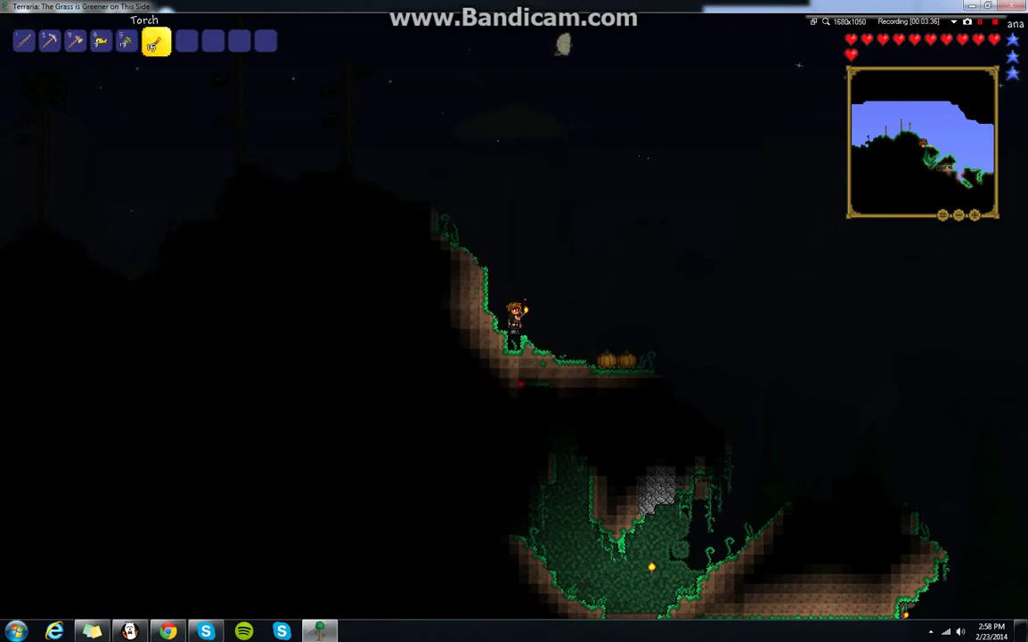
key(d)
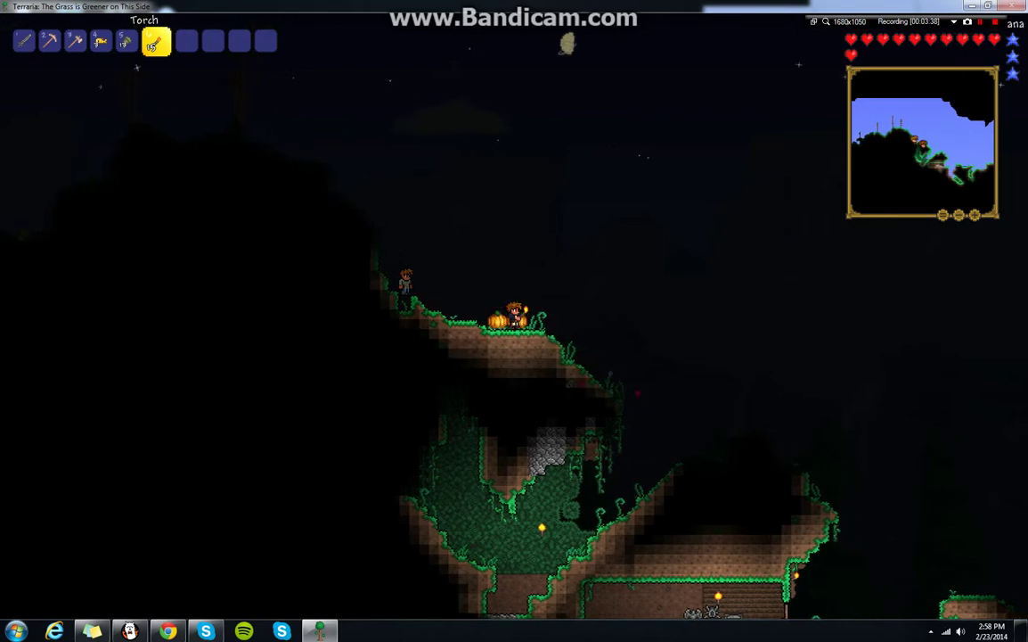
key(d)
key(space)
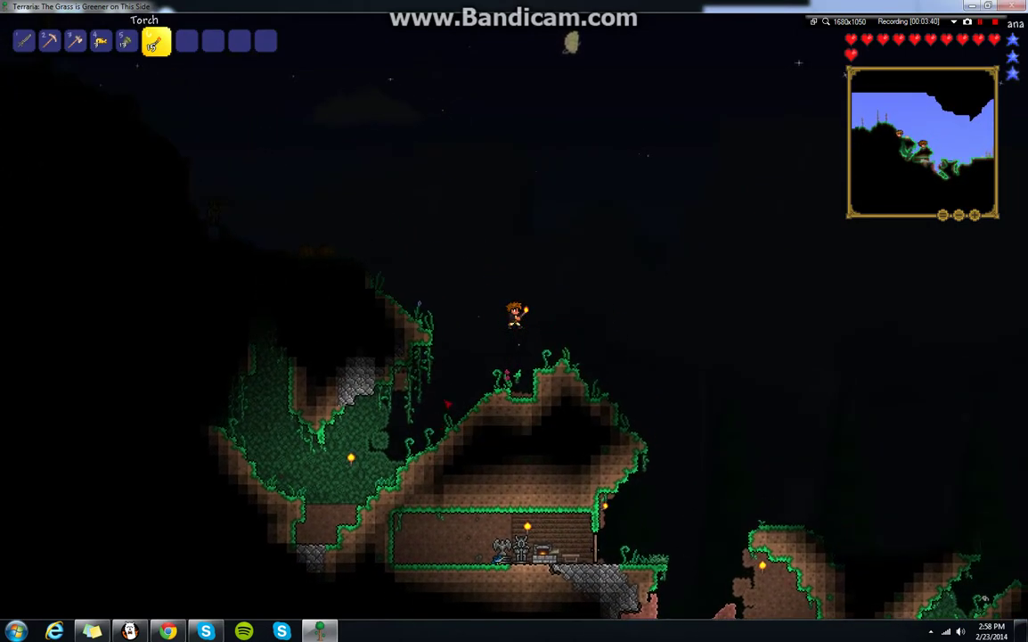
key(d)
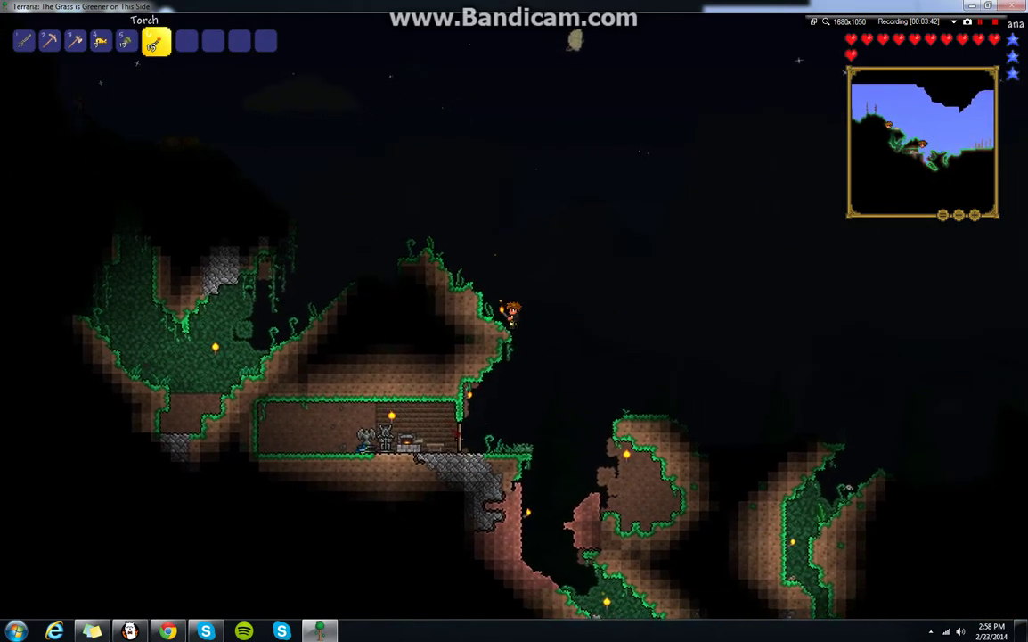
key(a)
key(d)
key(a)
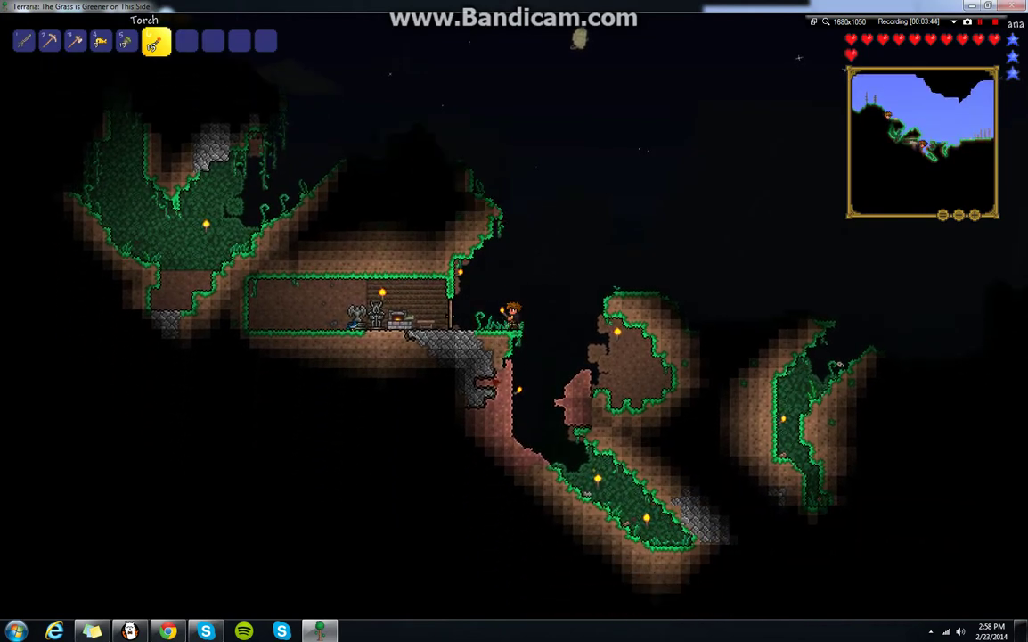
- Open the game settings and save and exit the current world
key(Escape)
key(Escape)
key(Escape)
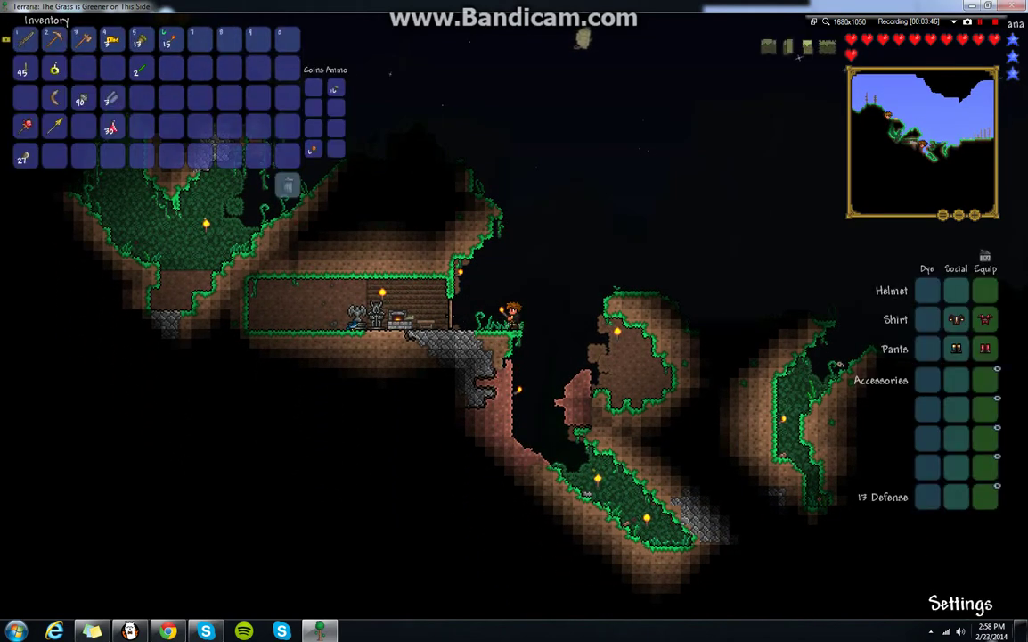
click(960, 603)
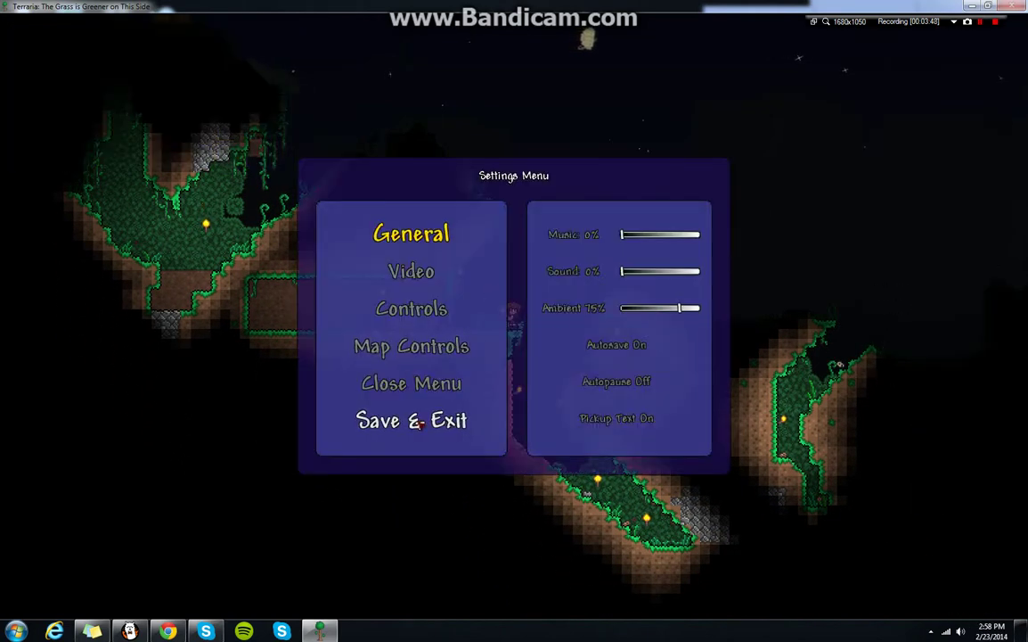
click(421, 425)
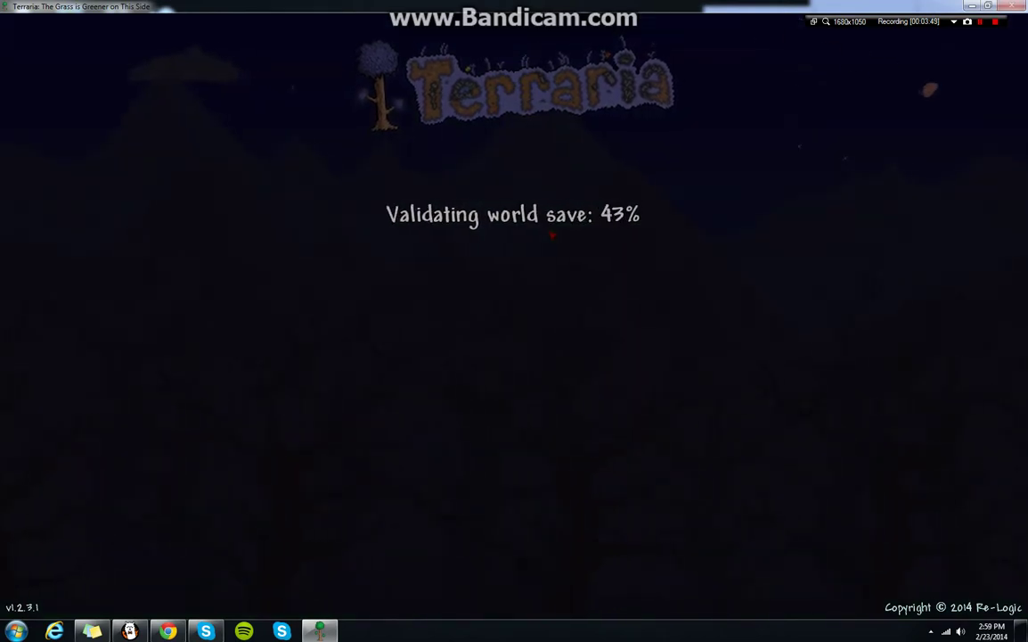
- Start single player with the third character in the list and load the same world again
click(552, 185)
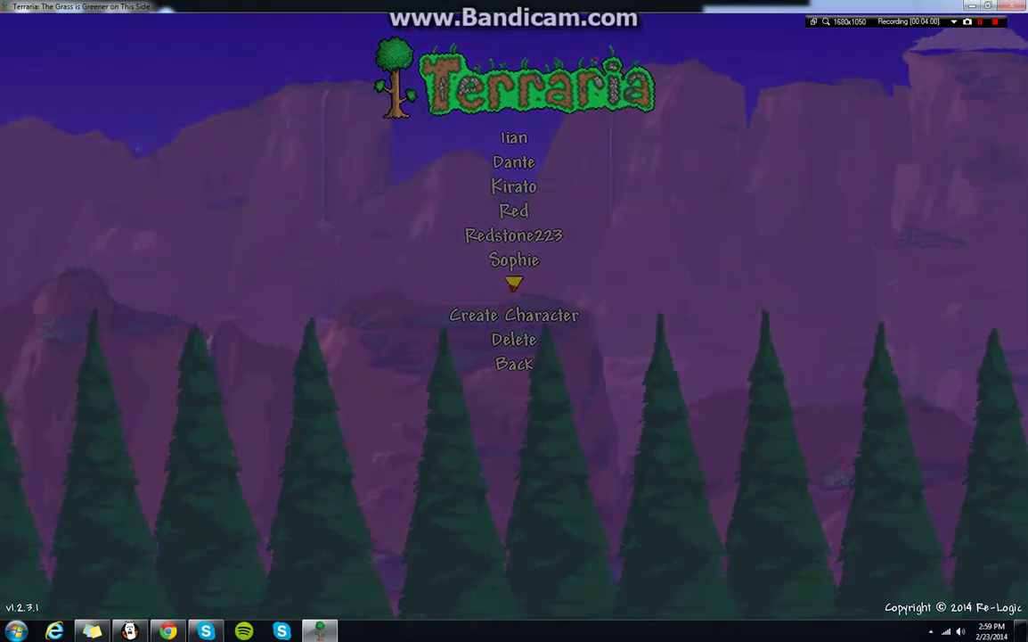
click(513, 283)
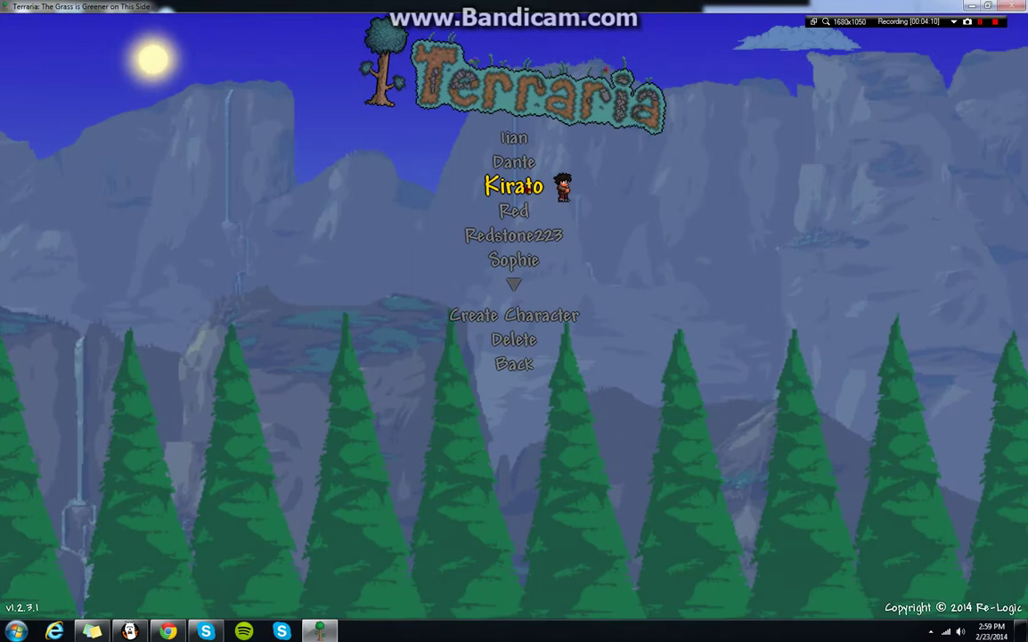
click(527, 188)
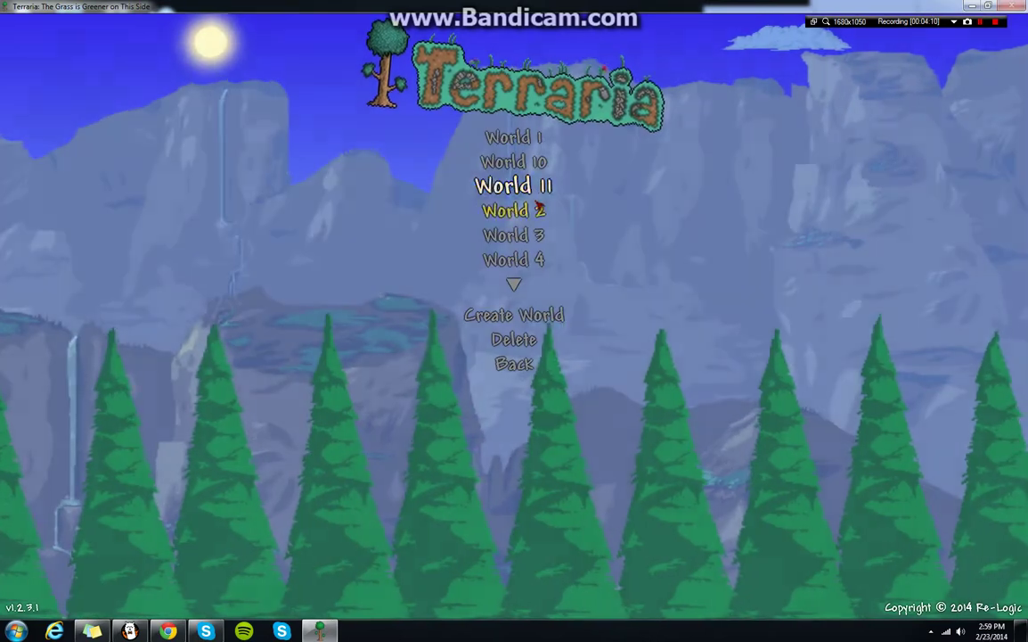
click(526, 161)
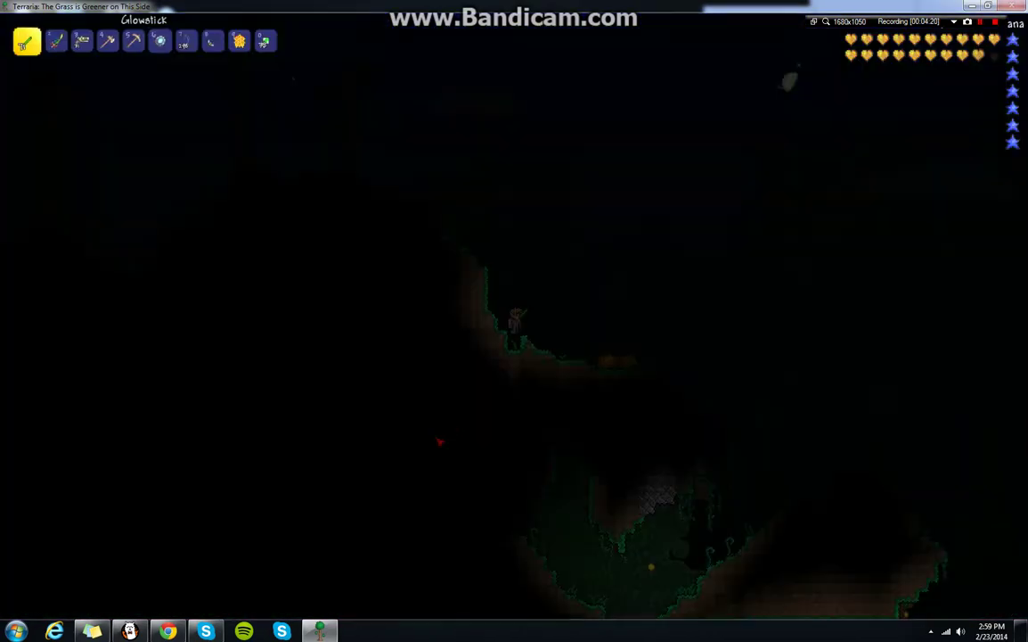
- Check the character's inventory and move toward the pumpkins, swinging the Terra Blade
key(Escape)
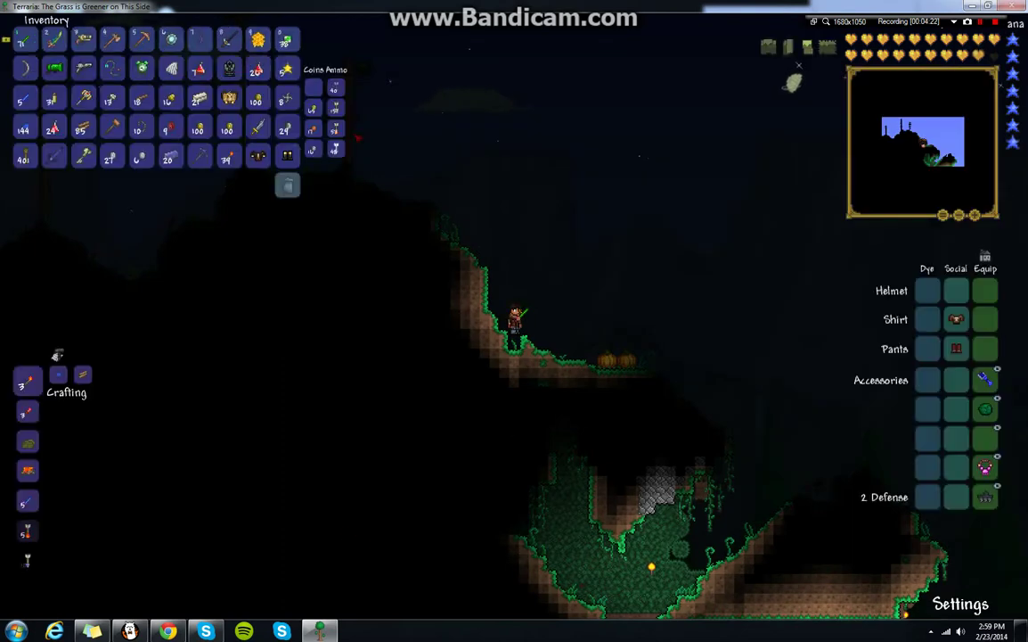
key(Escape)
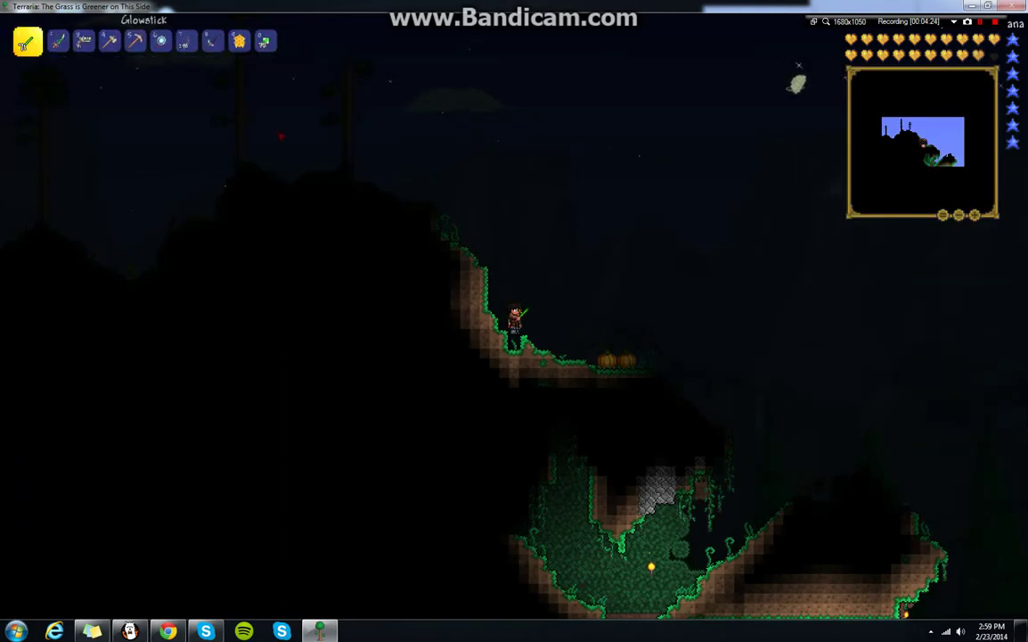
key(d)
click(598, 381)
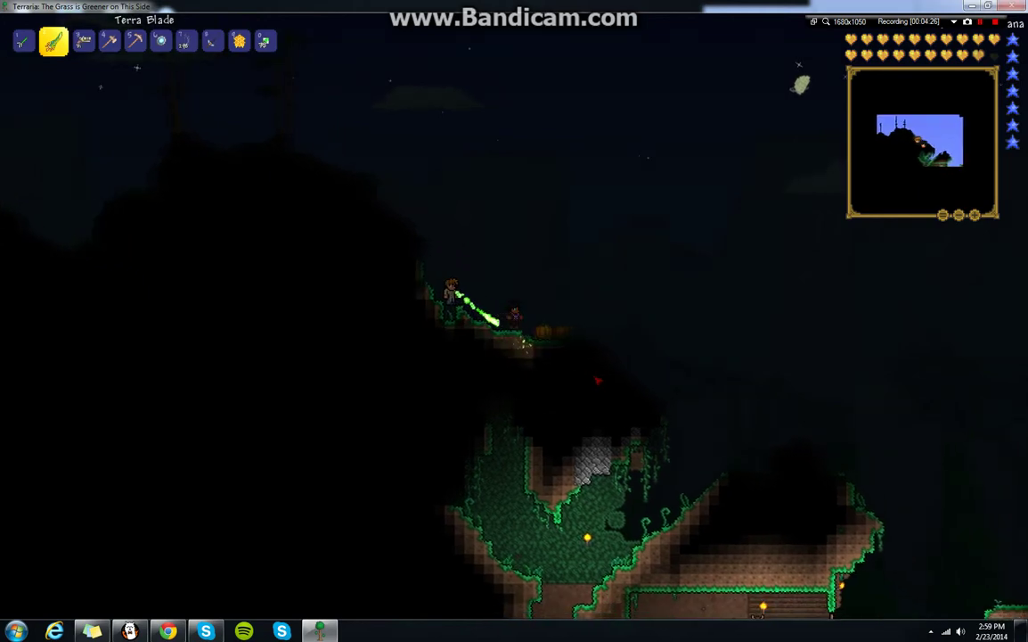
- Hold the Glowstick and hover down the hillside into the torch-lit house, stopping beside the furnace
key(1)
key(d)
key(space)
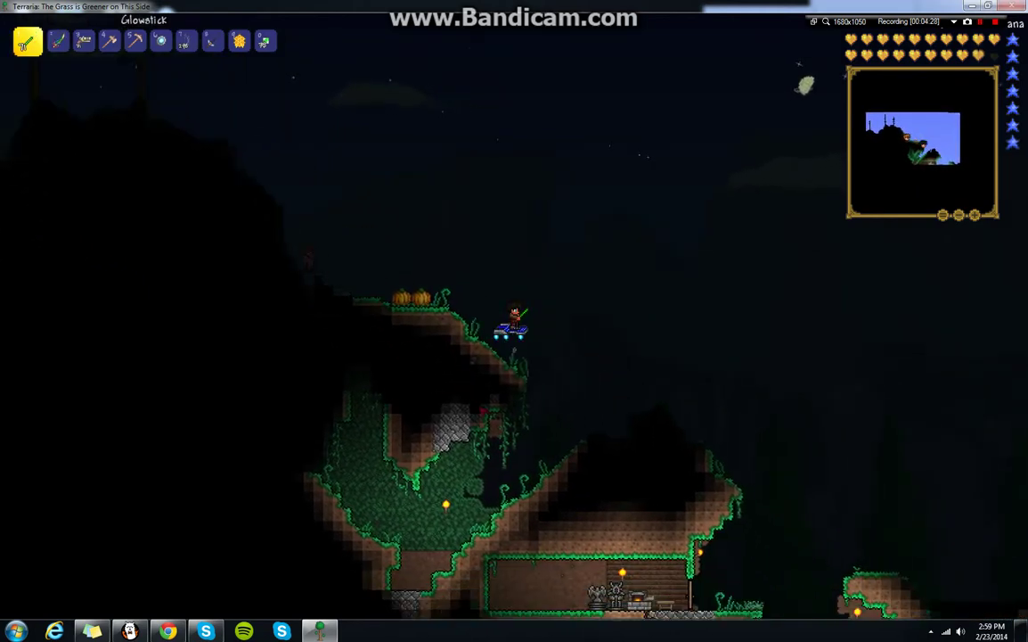
key(d)
key(a)
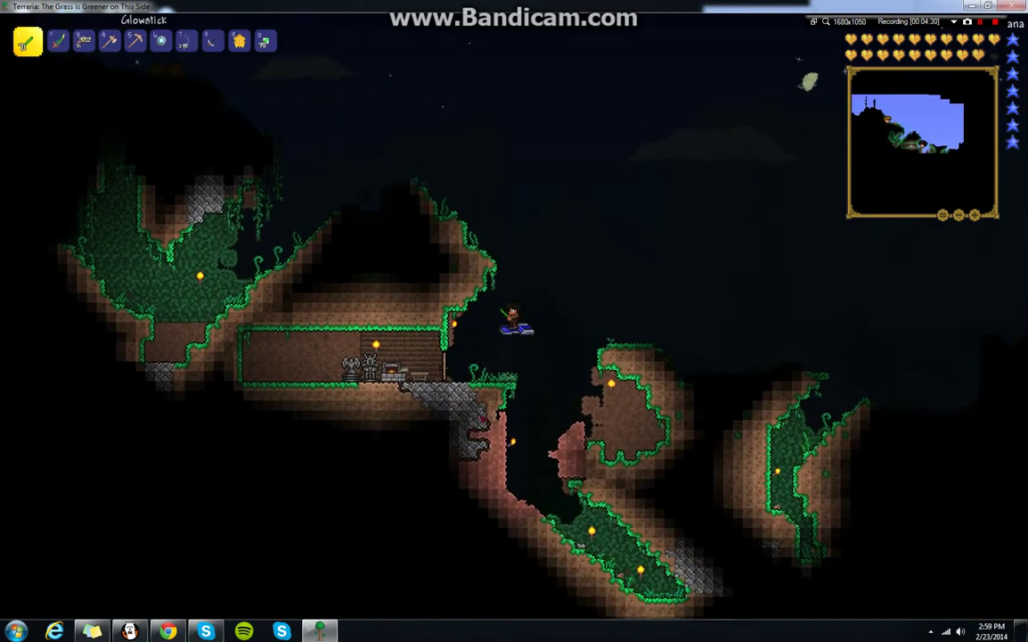
key(a)
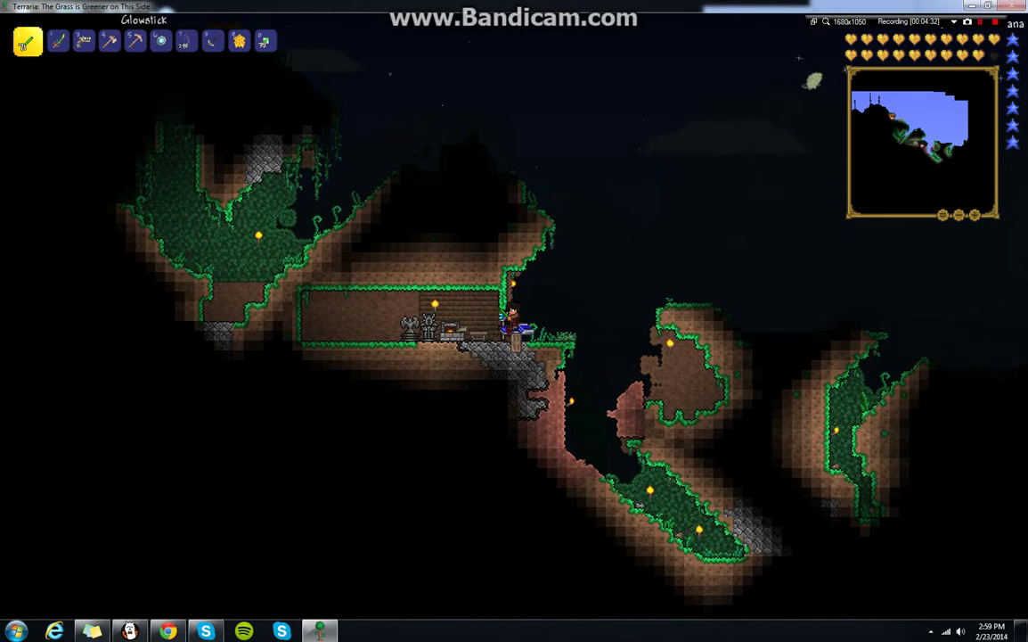
key(a)
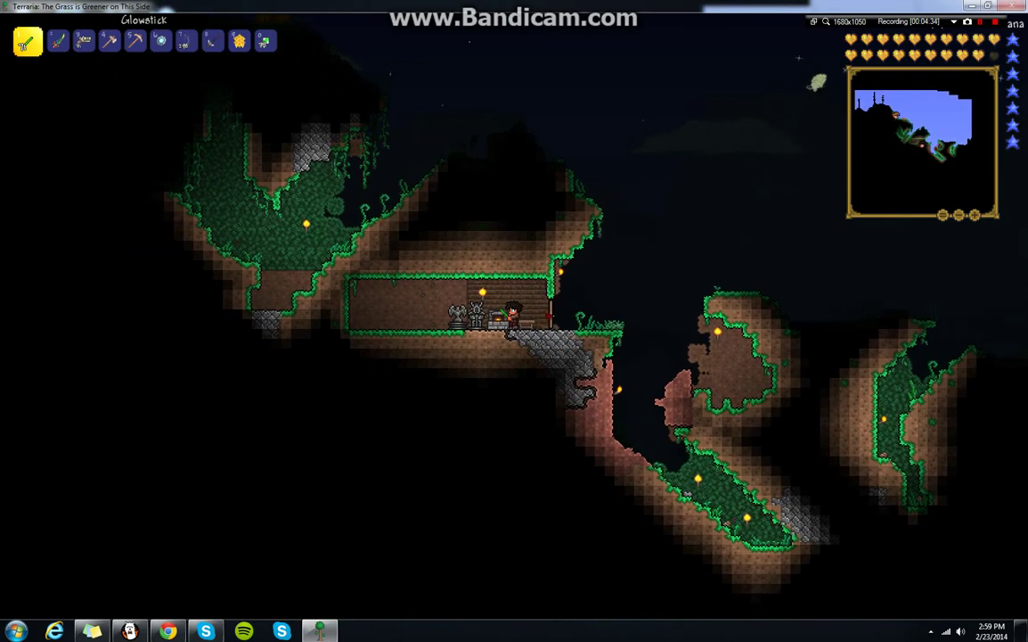
key(a)
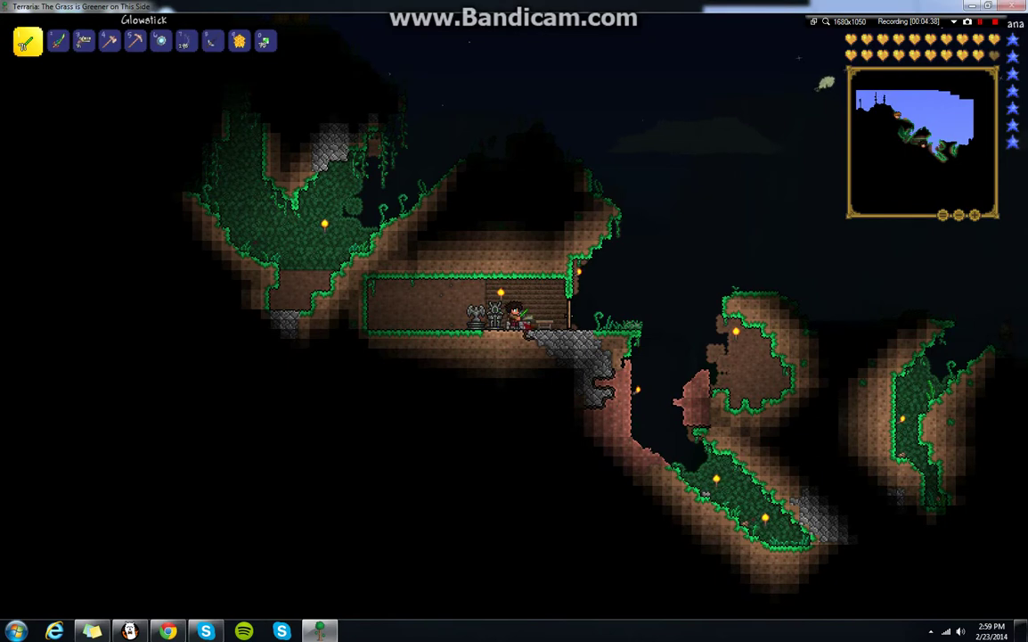
- Find the Iron Anvil among the crafting recipes and craft one from iron bars
key(Escape)
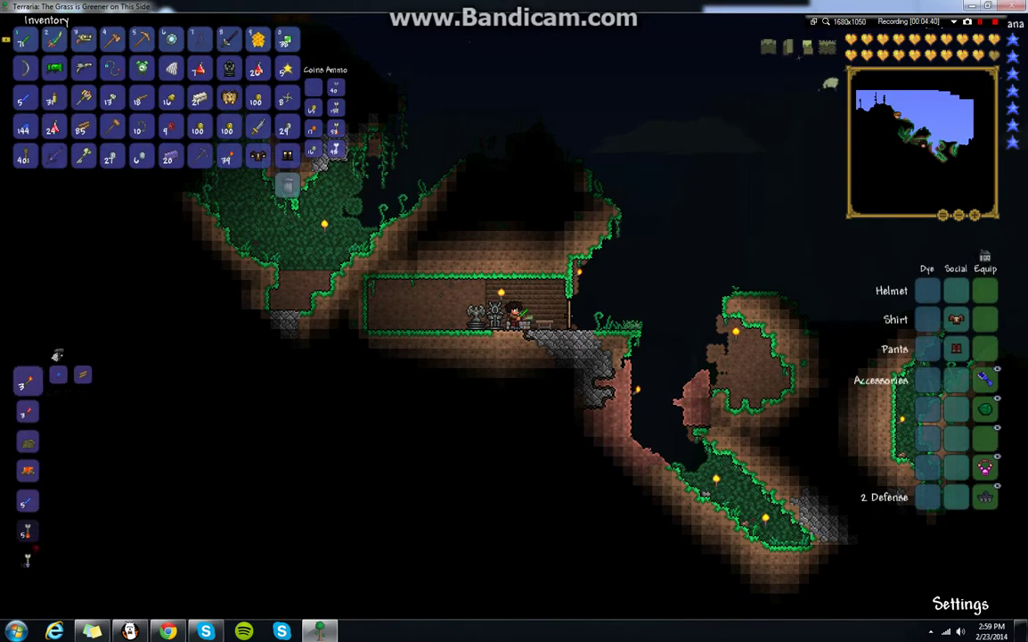
scroll(42, 517, down, 4)
scroll(42, 517, down, 2)
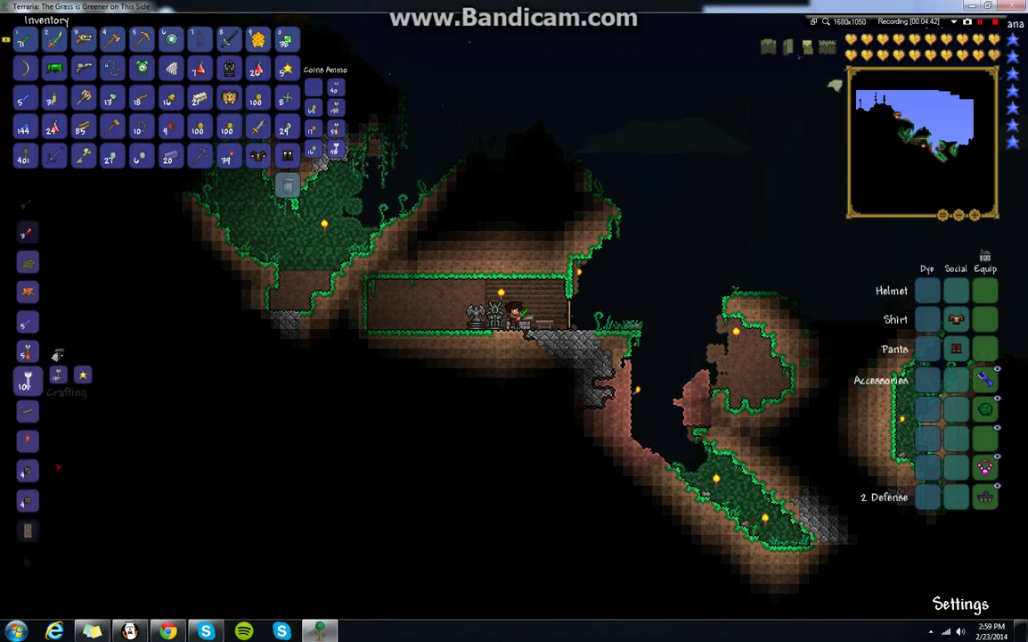
scroll(39, 470, down, 3)
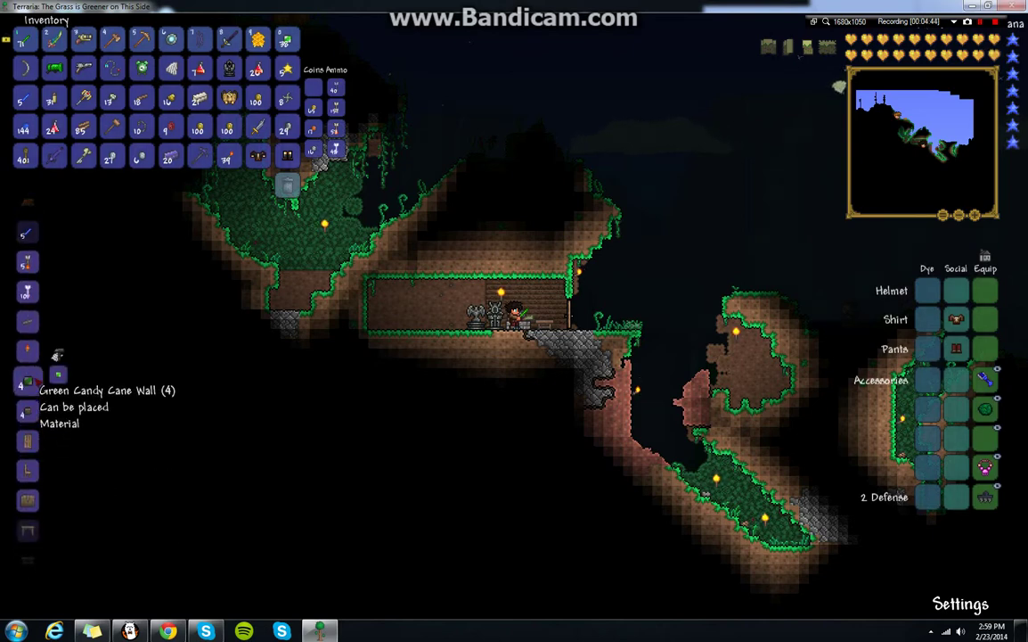
scroll(27, 381, down, 4)
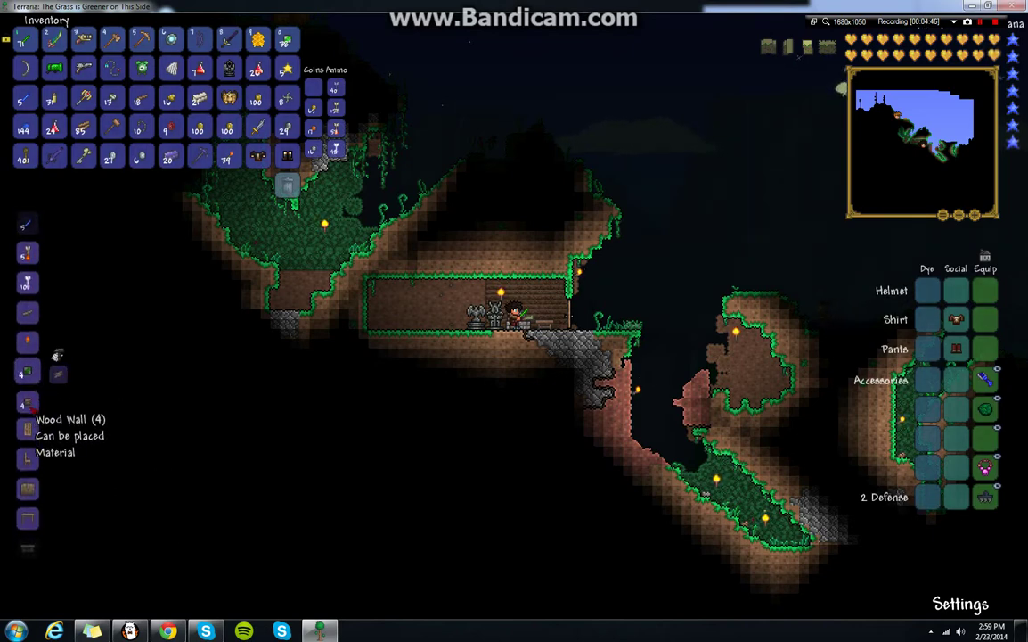
scroll(27, 472, down, 4)
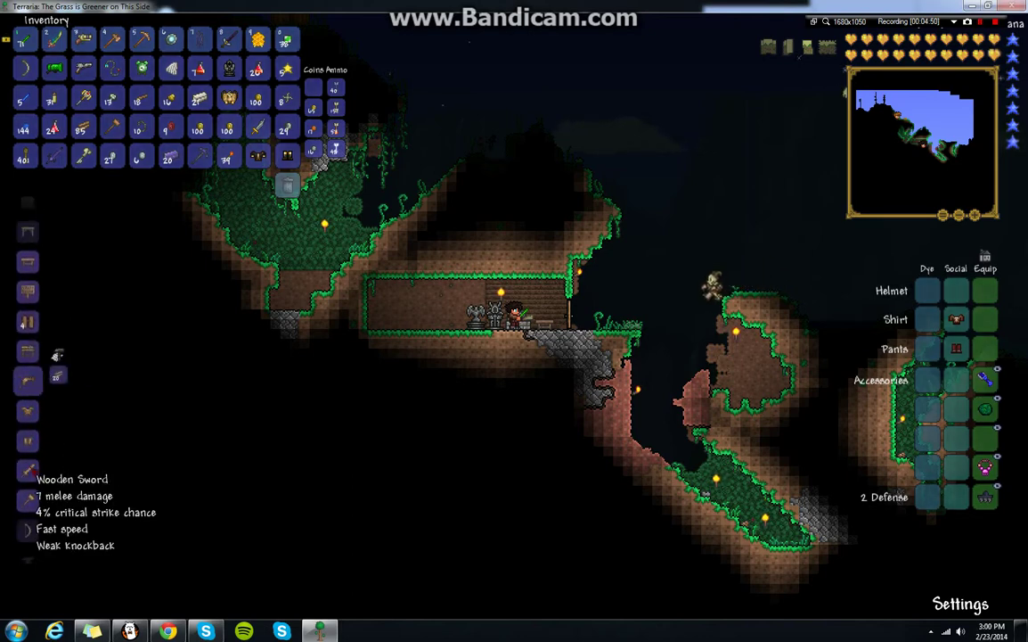
scroll(29, 470, down, 4)
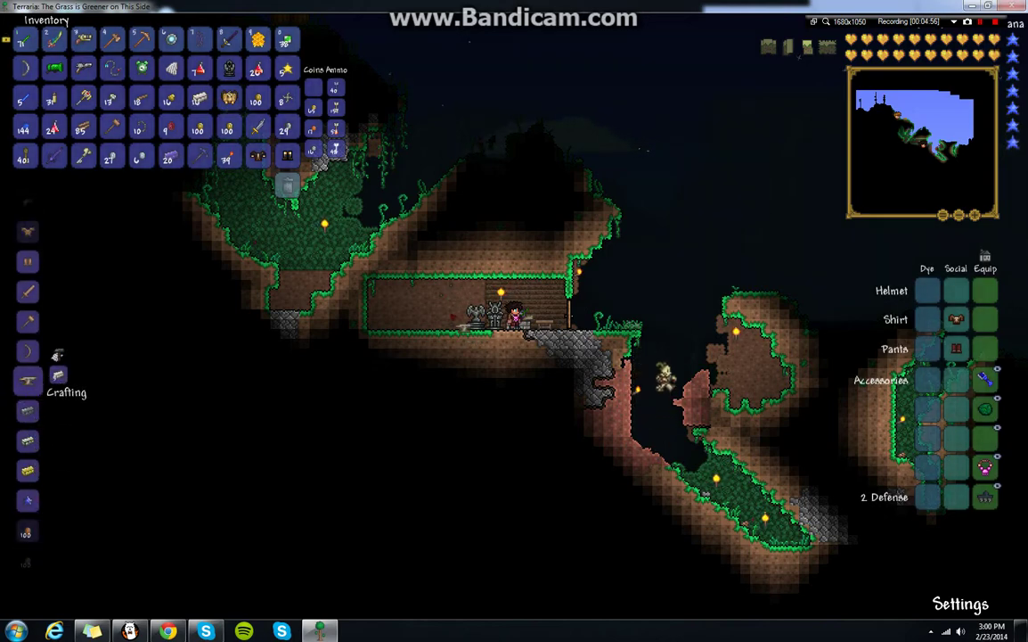
- Trash the Shuriken stack and move the Iron Anvil into the last hotbar slot
click(287, 184)
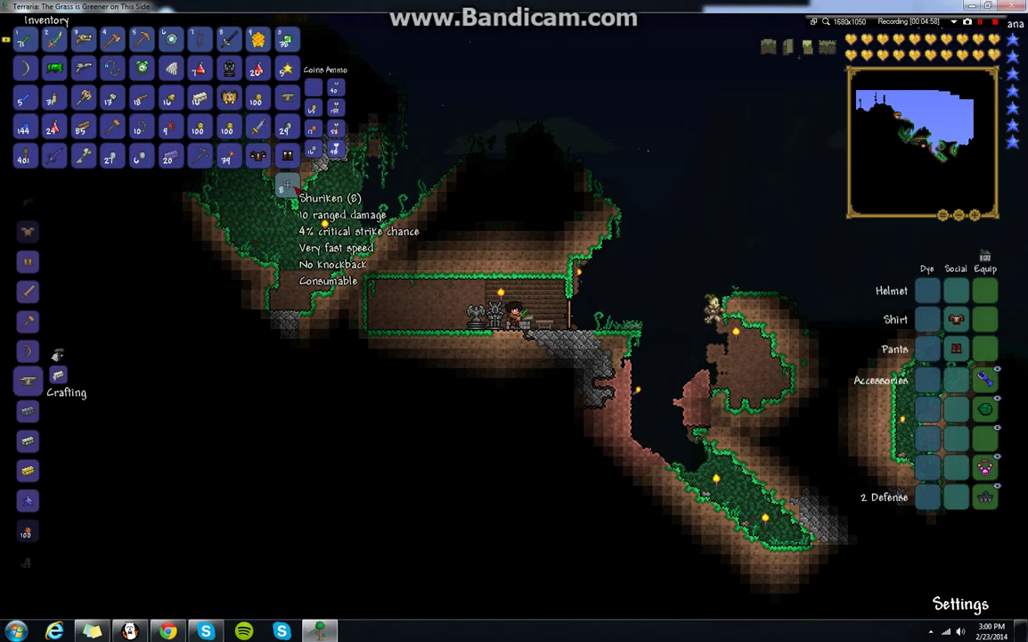
click(292, 98)
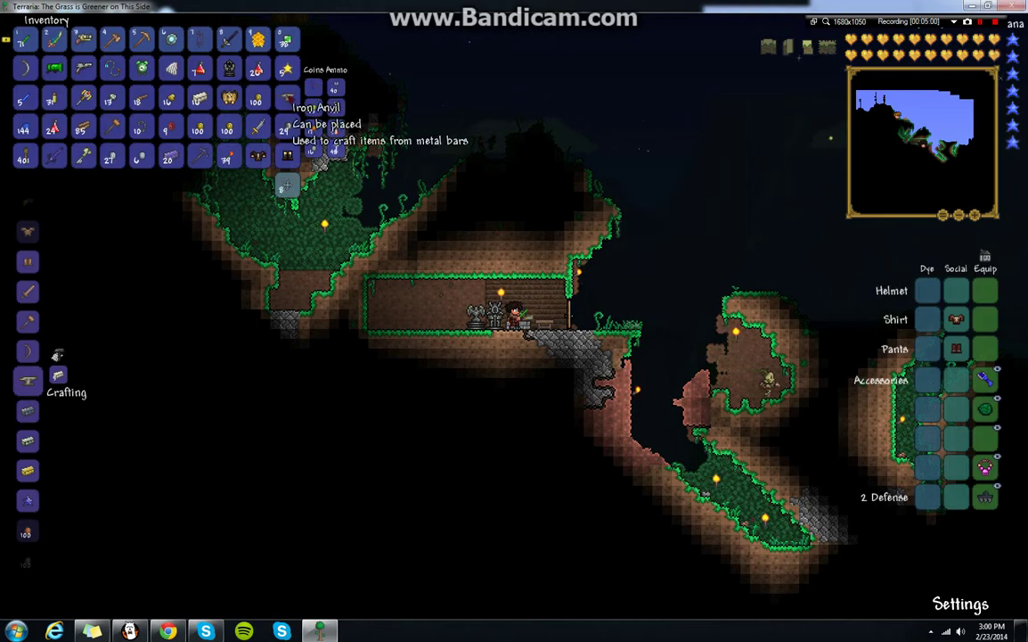
click(287, 98)
key(Escape)
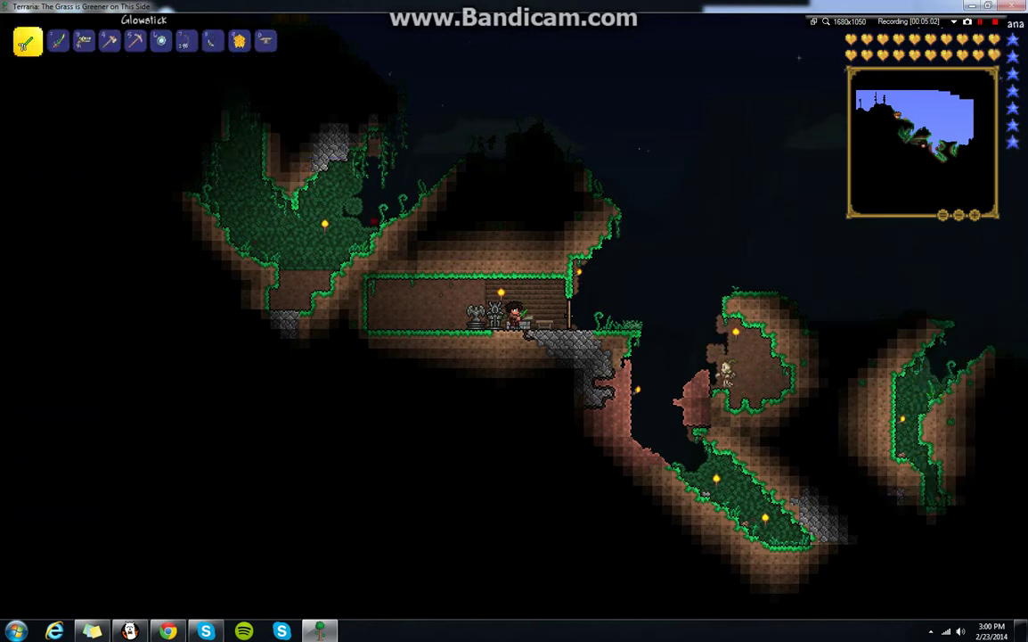
- Equip the Iron Anvil and place it on the house floor beside the statues
scroll(287, 100, down, 8)
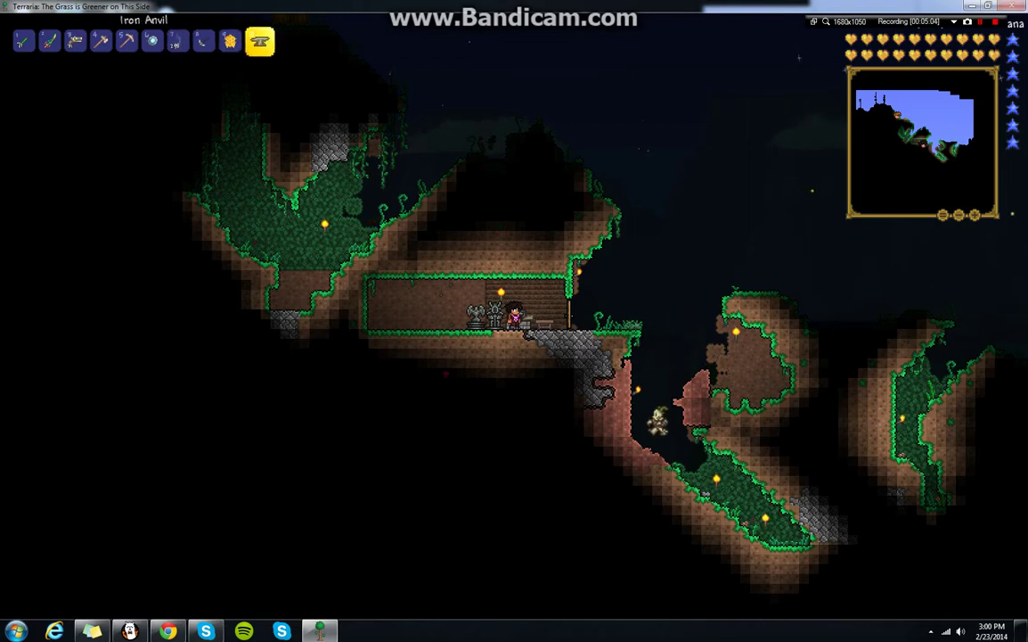
key(a)
click(478, 329)
key(a)
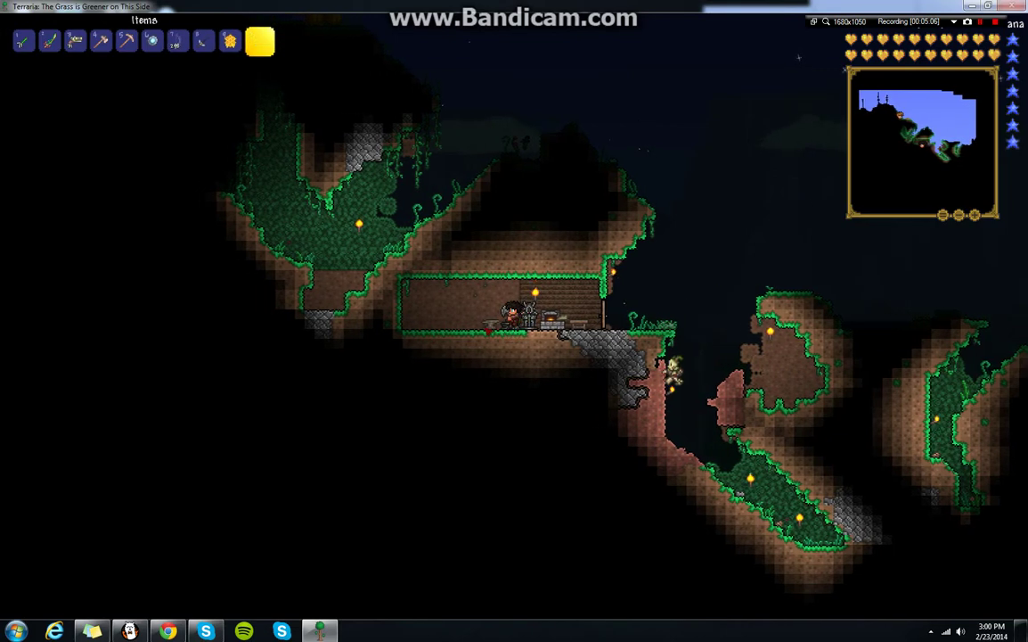
- Craft a Mana Crystal from the fallen stars, consume it, and look through the remaining recipes
key(Escape)
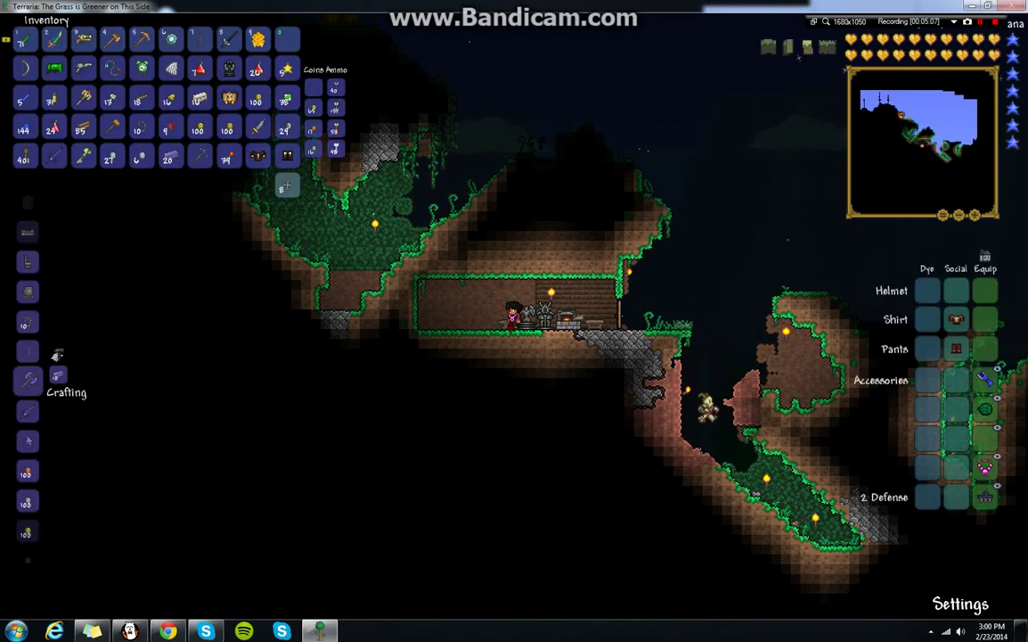
scroll(25, 365, down, 2)
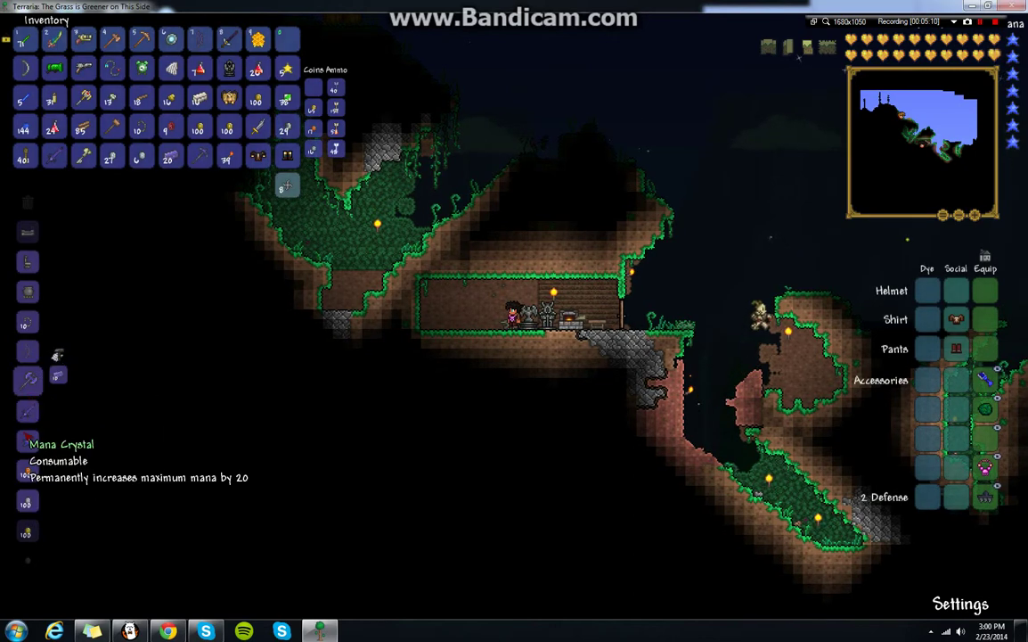
scroll(25, 428, down, 2)
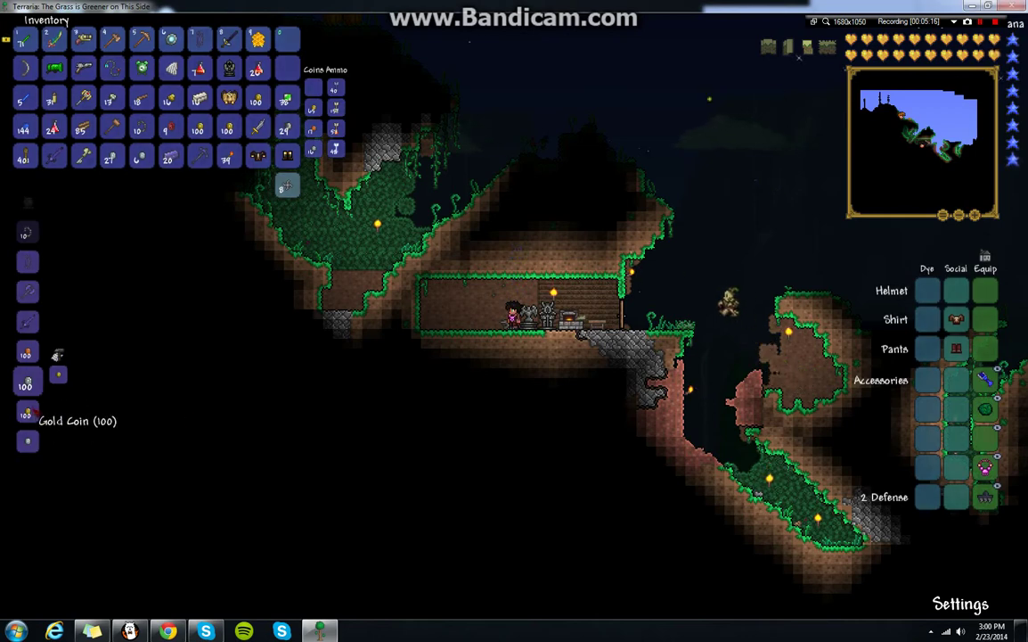
- Convert the stack of 100 Gold Coins into a Platinum Coin and split it back into Gold Coins
scroll(34, 412, down, 1)
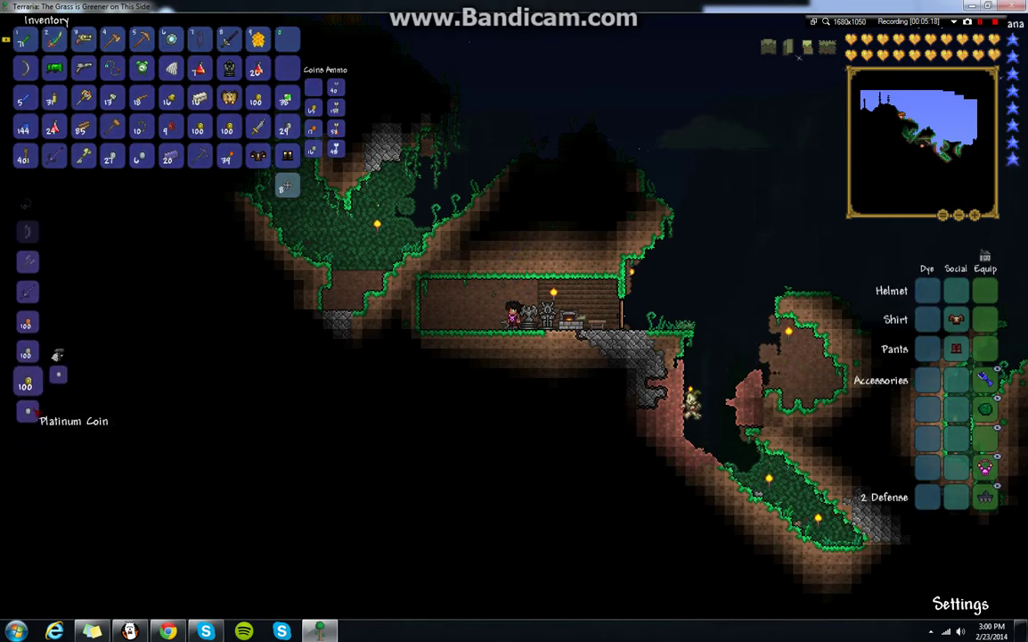
scroll(27, 365, up, 1)
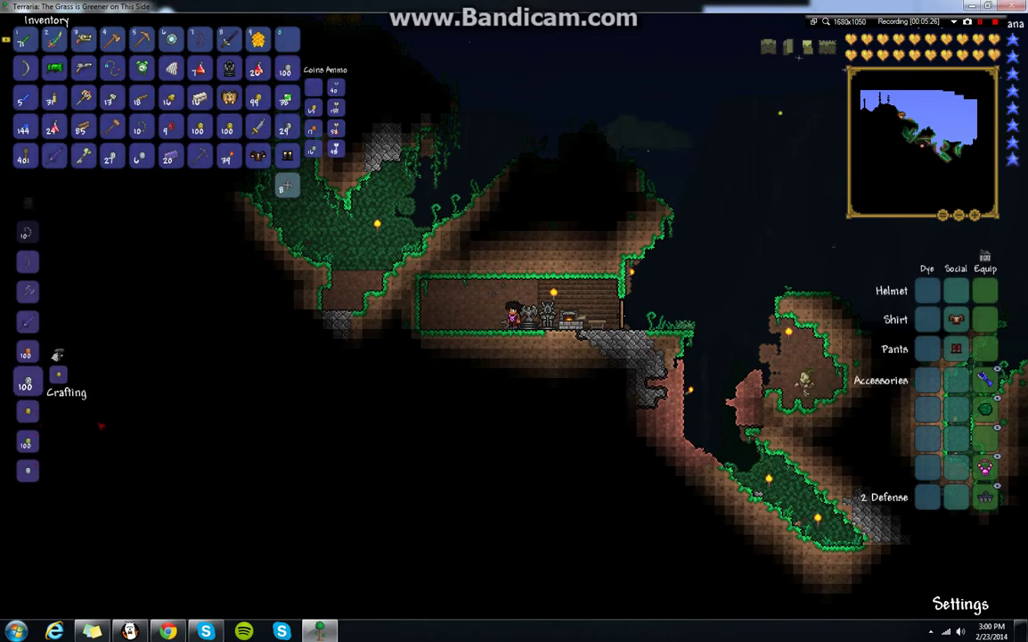
click(29, 411)
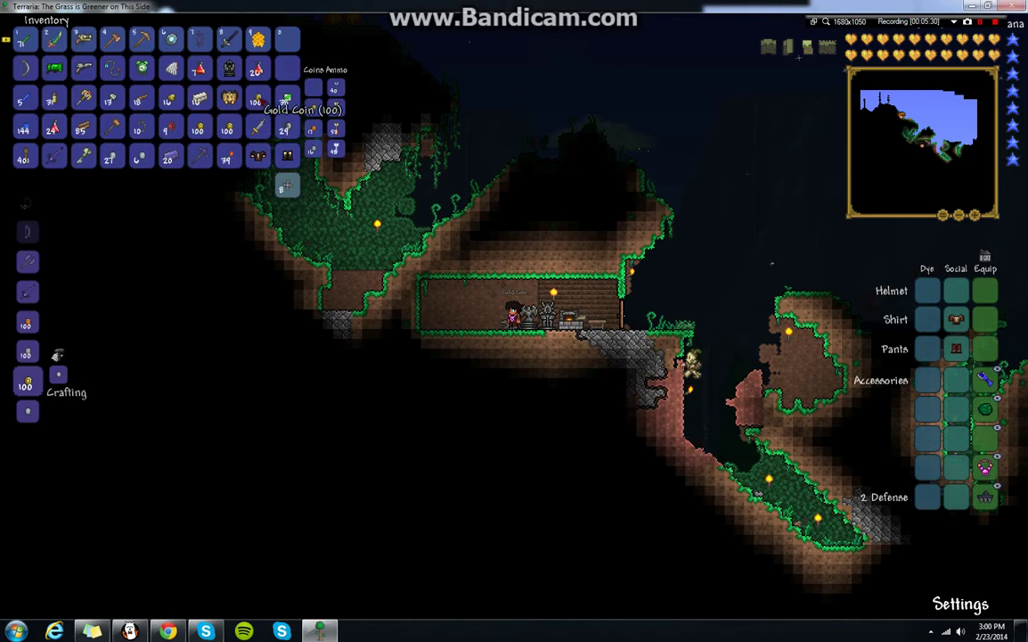
click(23, 417)
click(24, 362)
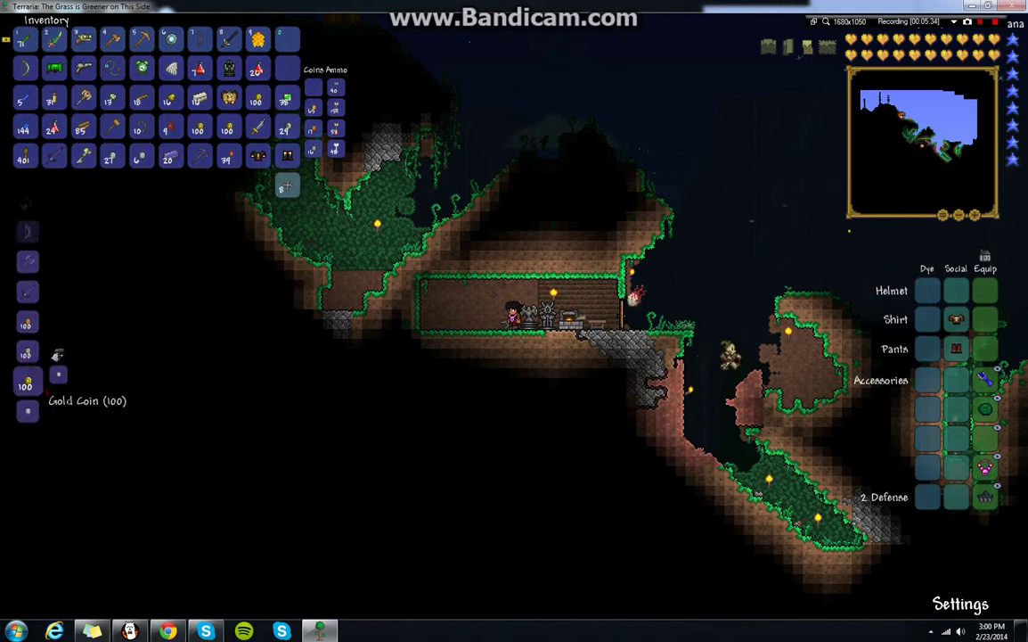
click(36, 353)
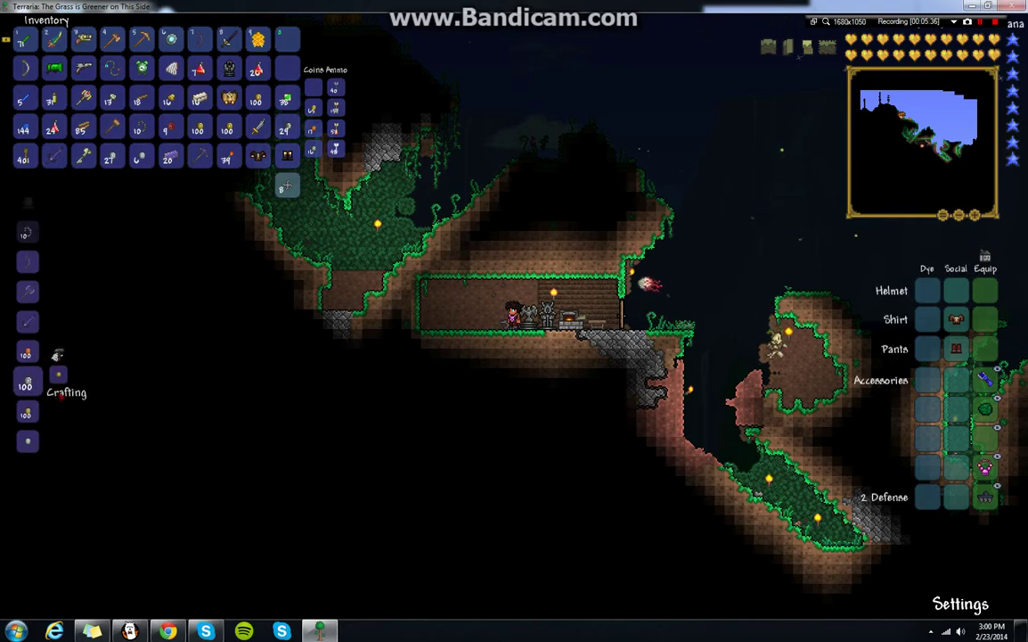
click(36, 446)
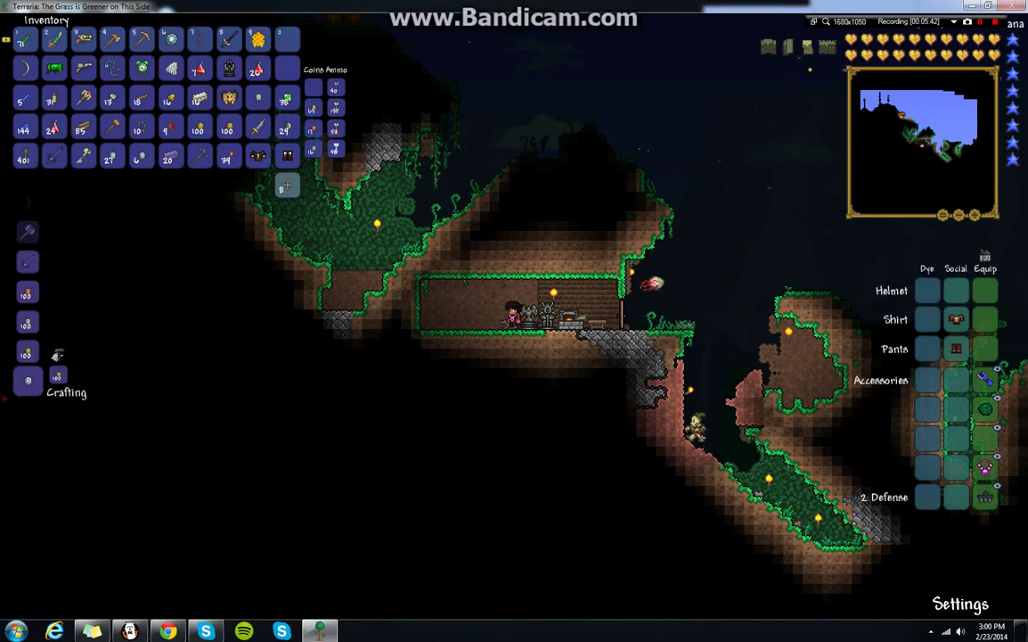
click(27, 353)
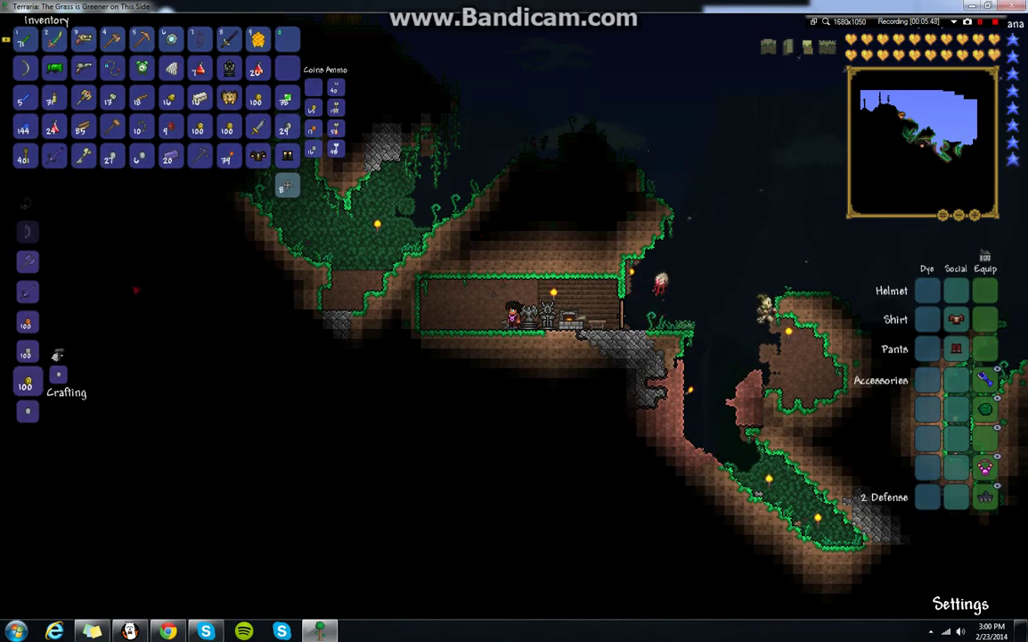
- Craft a Demon Bow and put it in the last hotbar slot, leaving it equipped
click(26, 234)
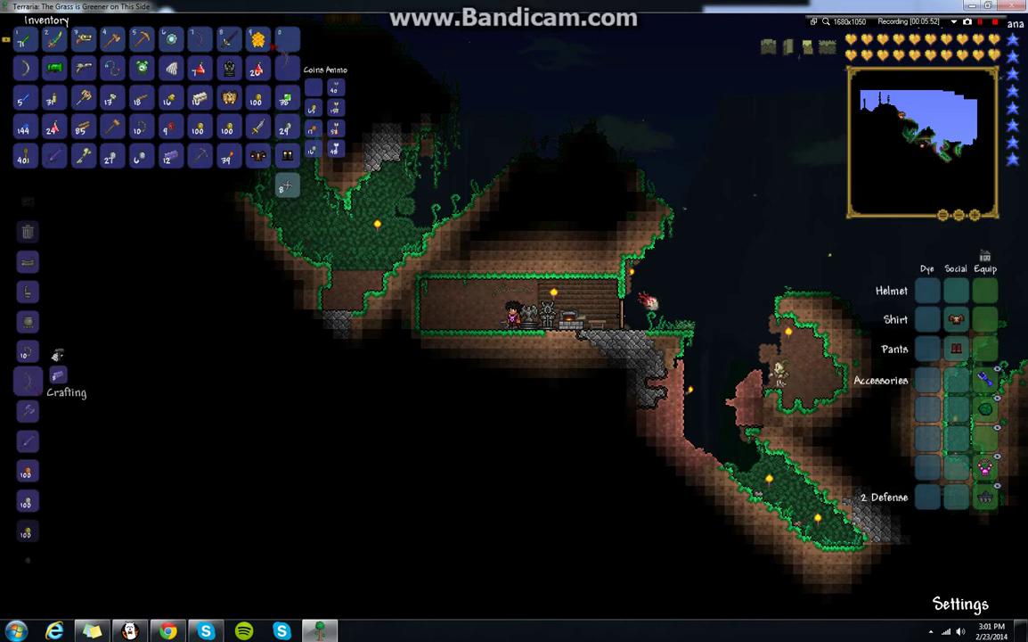
key(Escape)
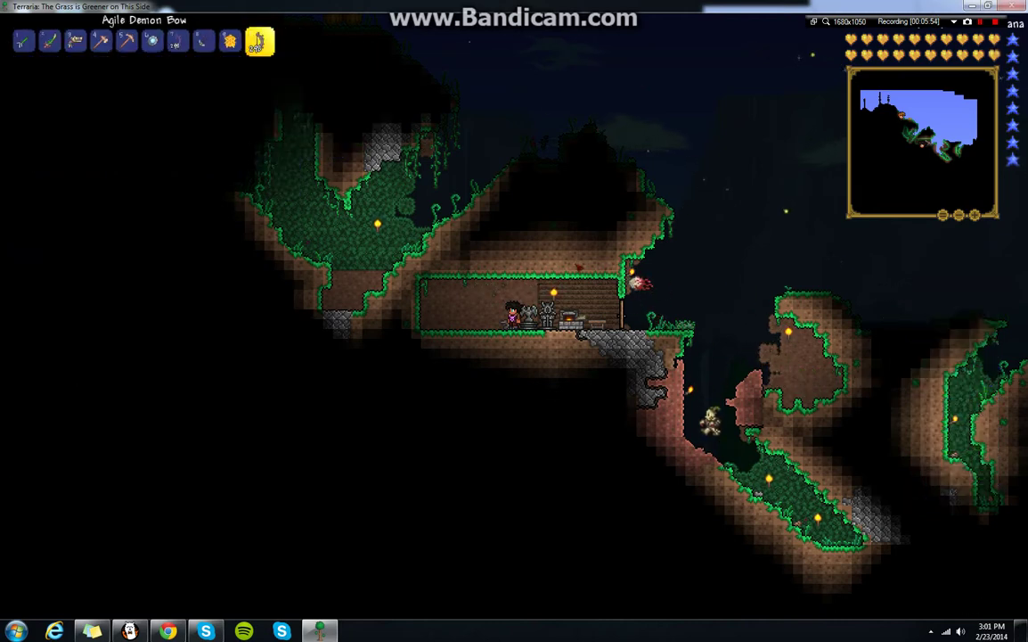
- Leave the house through its door while firing the bow at the flying eye, and fly up over the ravine
key(d)
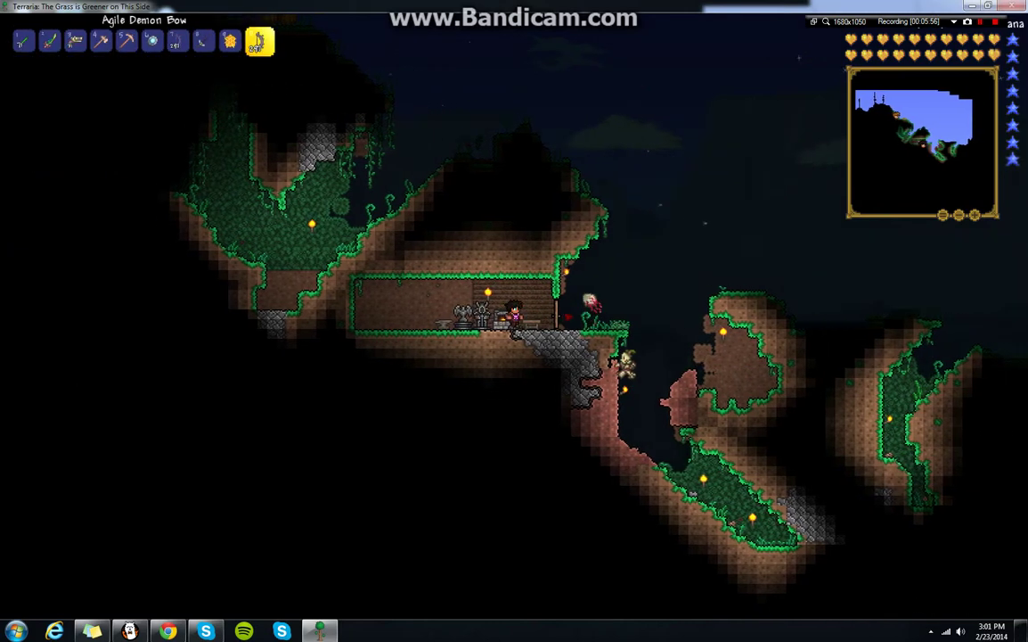
key(d)
key(d)
click(580, 301)
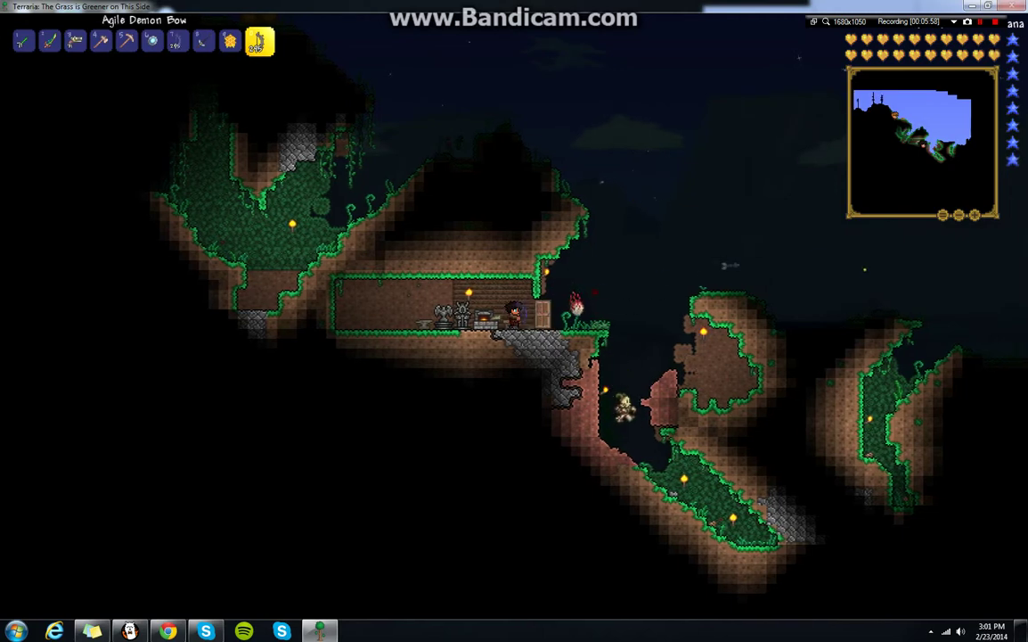
key(d)
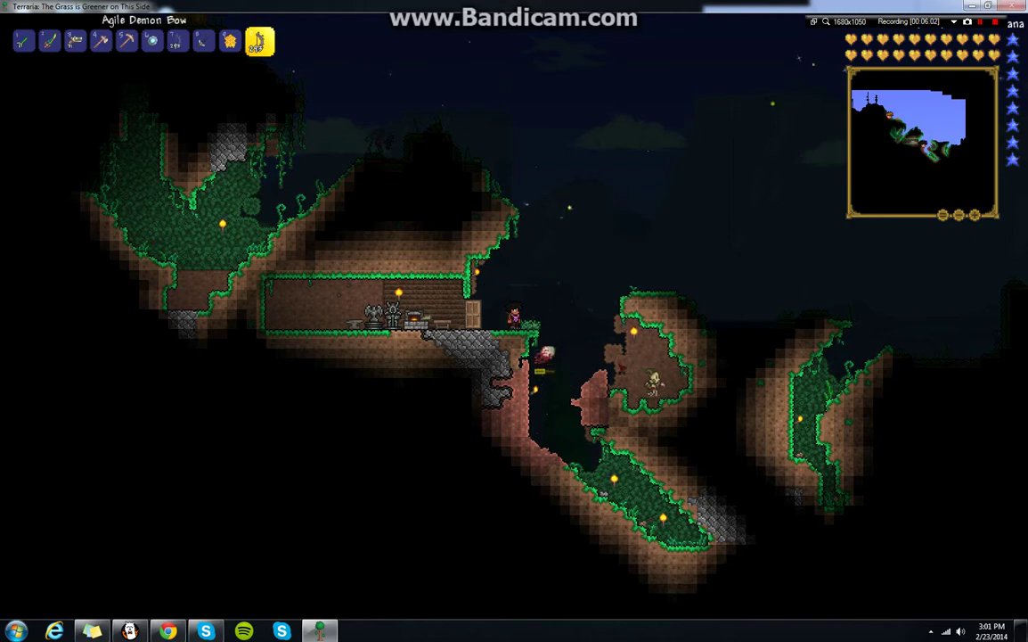
key(d)
key(space)
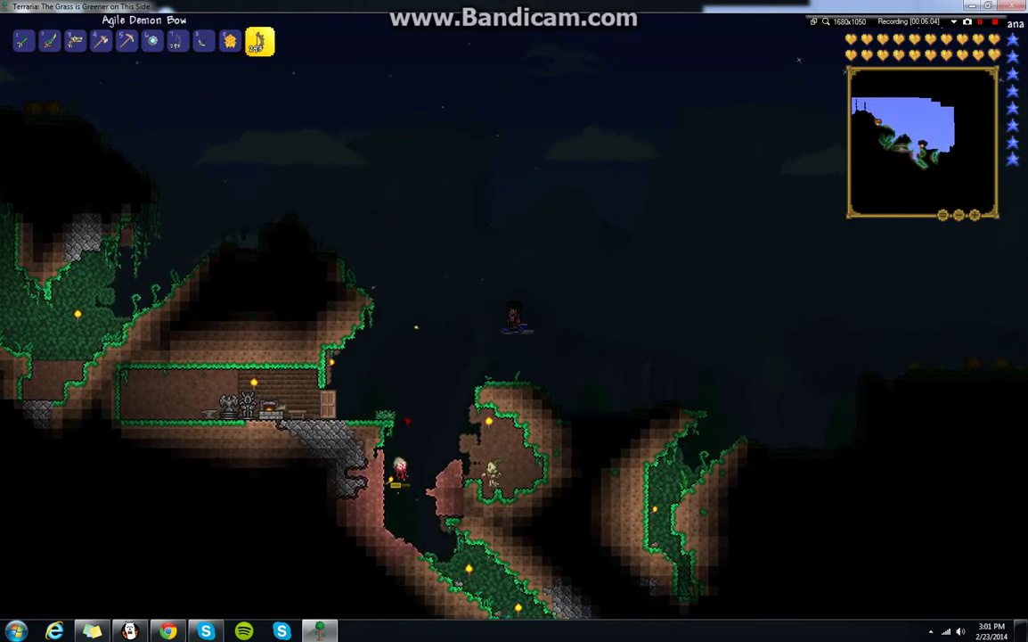
key(space)
key(a)
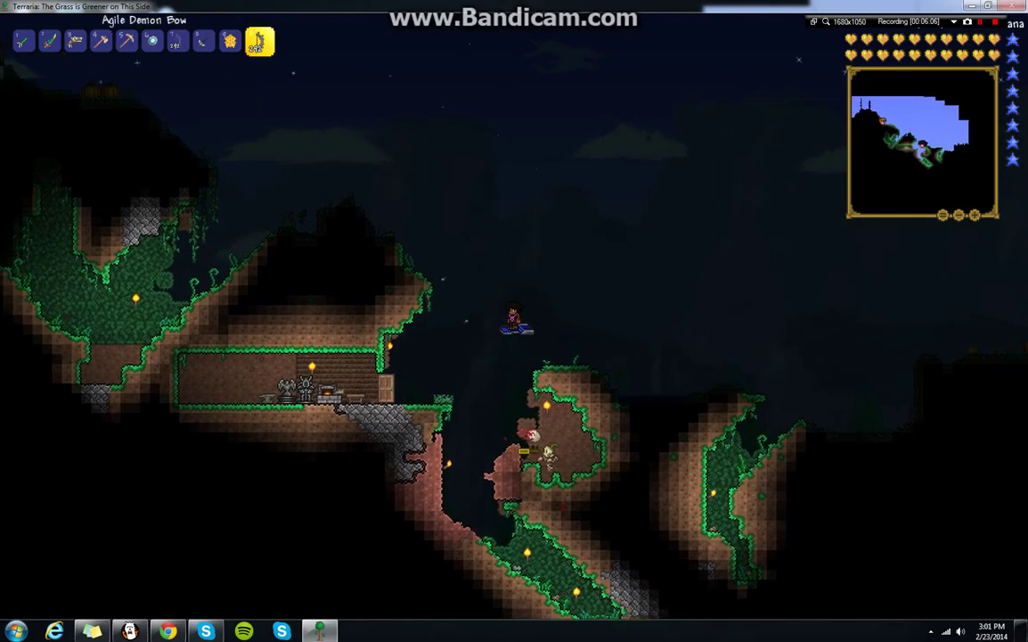
- Hover above the ravine and shoot arrows down at the flying eye and the walking enemy
click(636, 509)
key(space)
click(615, 525)
click(593, 548)
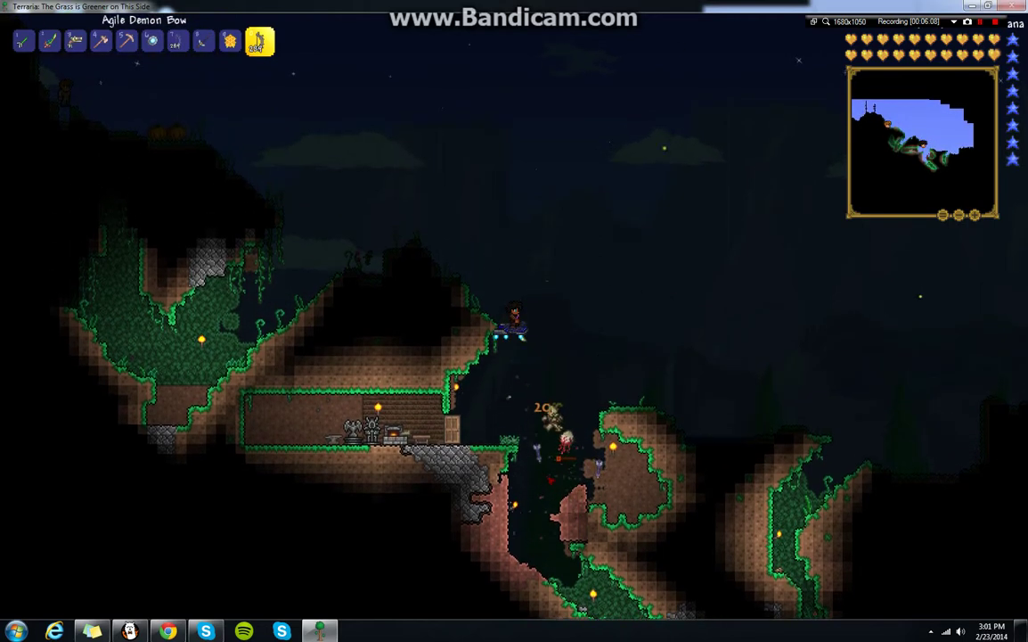
click(568, 567)
key(space)
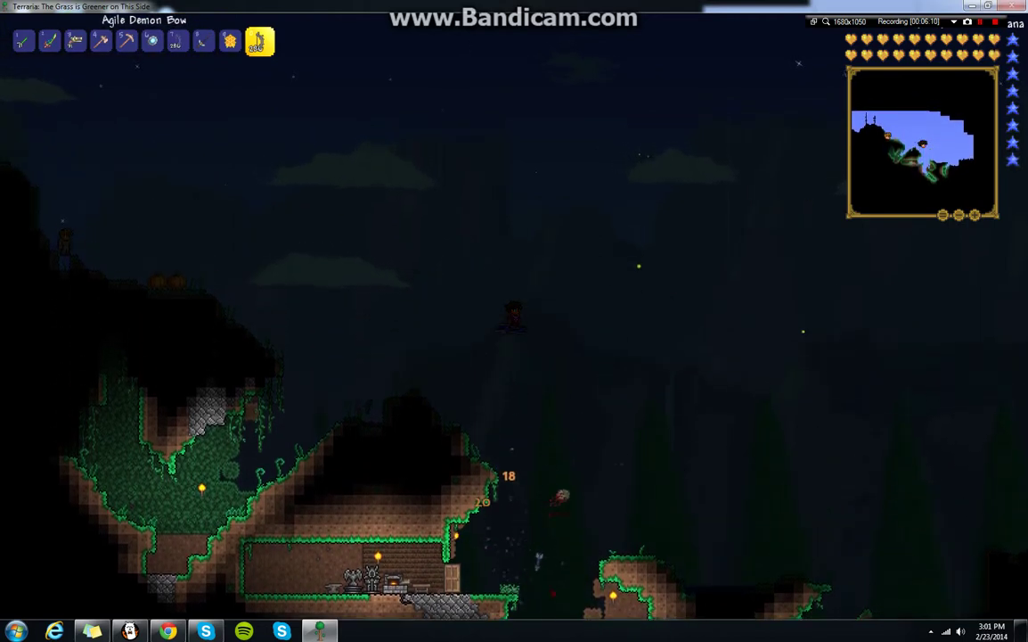
key(space)
click(526, 535)
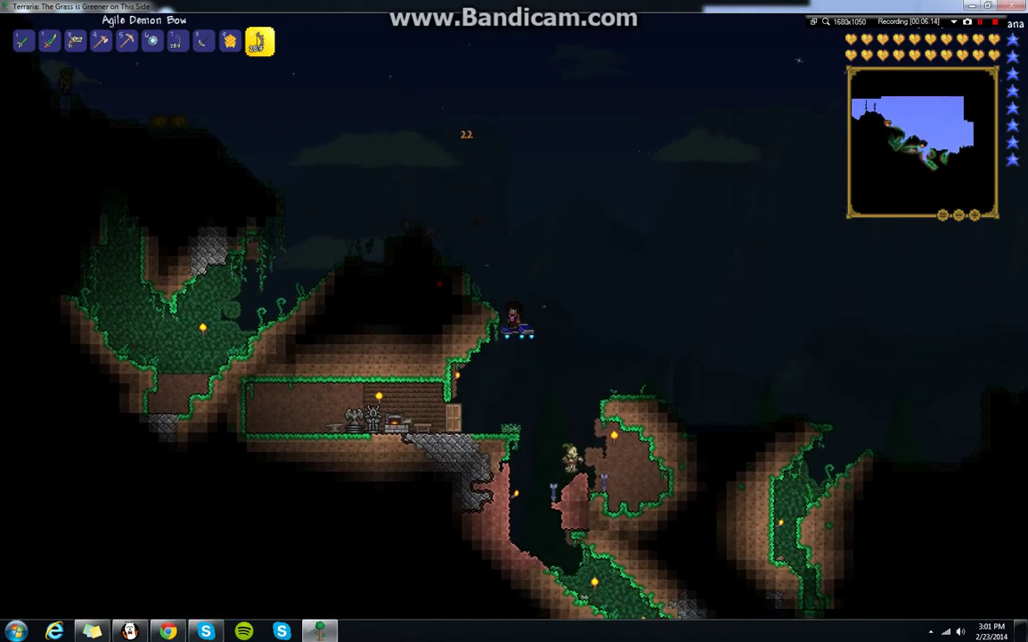
- Pick up the dropped coins above the house and retrieve the Unholy Arrows from the ravine
key(a)
key(space)
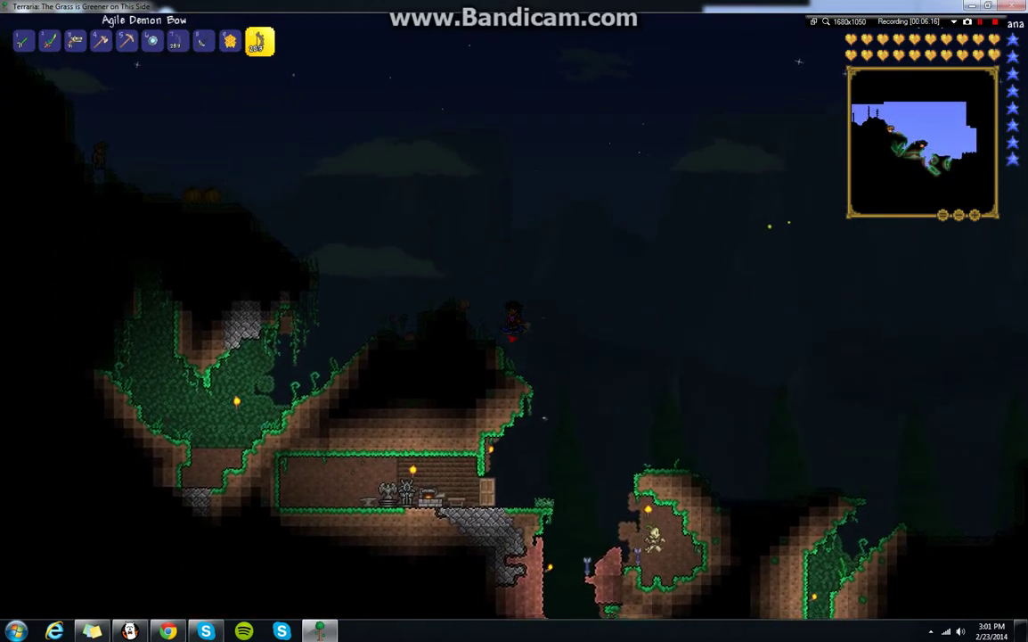
key(space)
key(d)
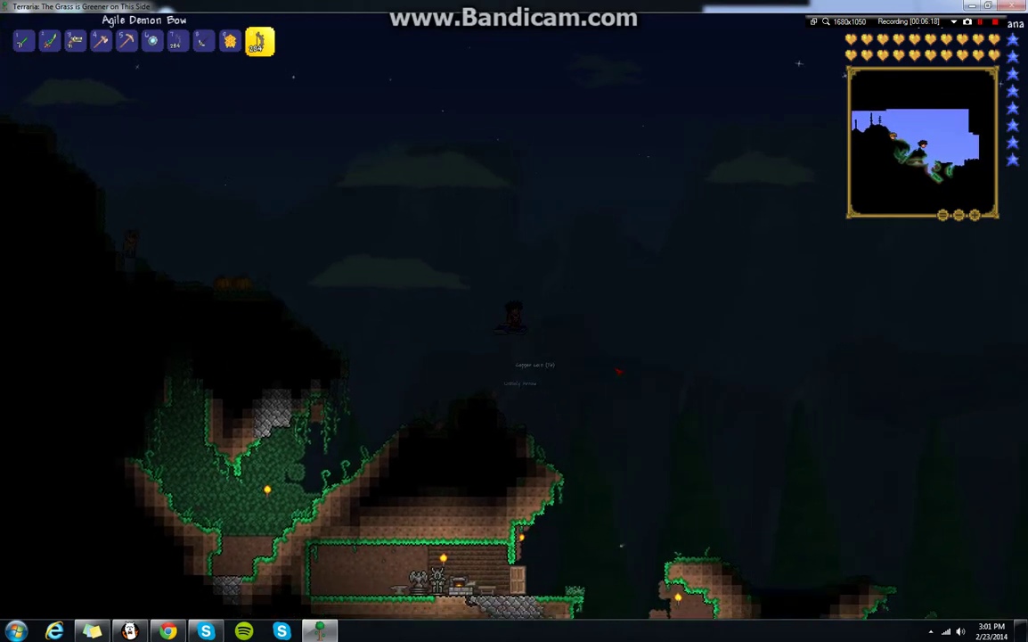
key(d)
key(space)
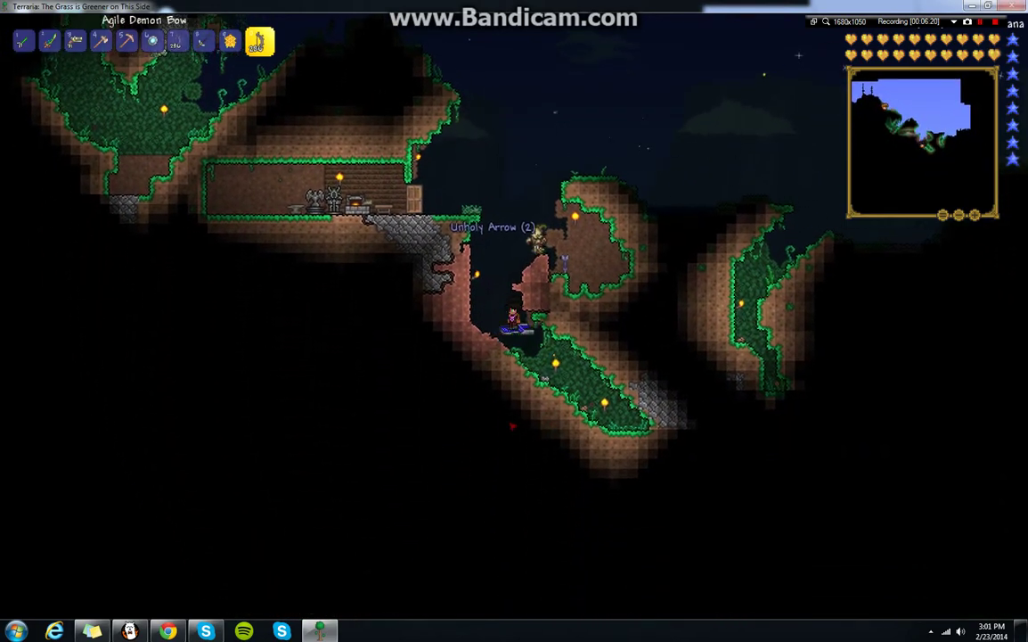
key(a)
key(space)
key(d)
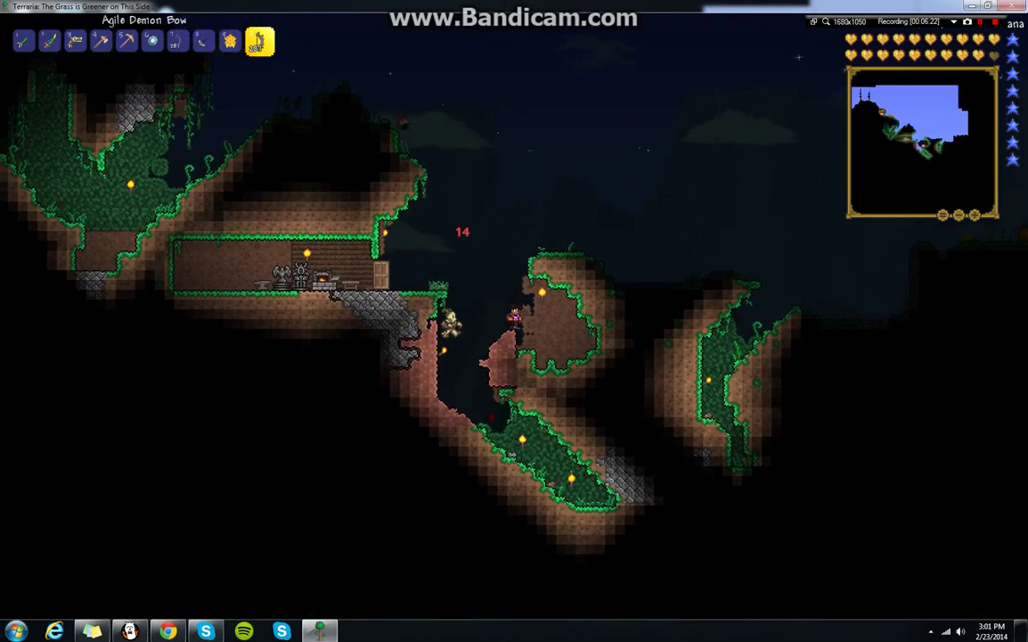
- Fly back above the ravine and shoot the walking enemy between its walls with the Agile Demon Bow
key(space)
key(a)
click(489, 526)
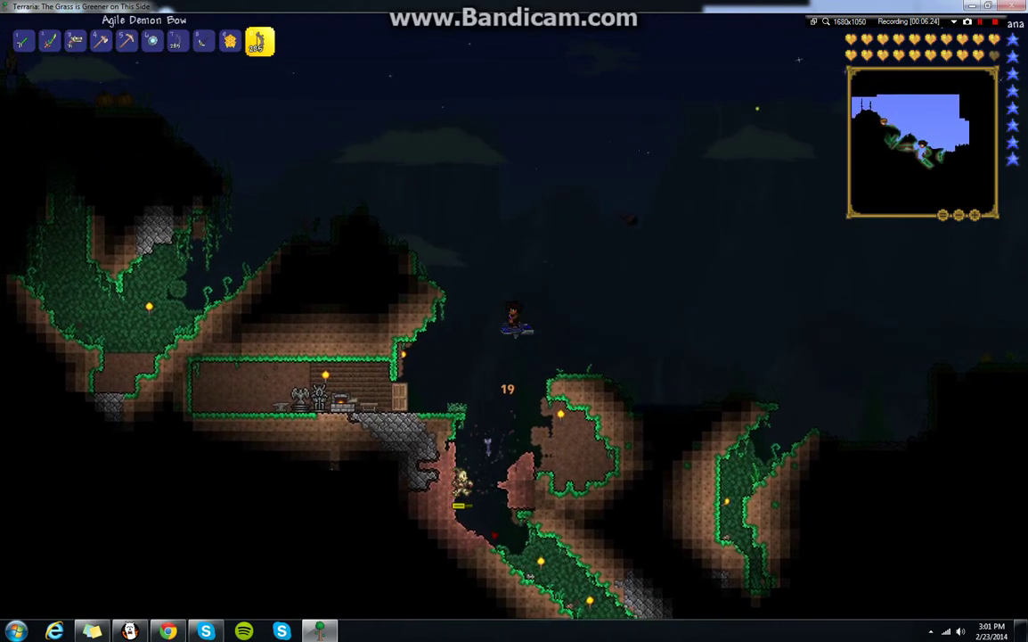
click(492, 540)
key(space)
key(a)
click(494, 542)
click(493, 541)
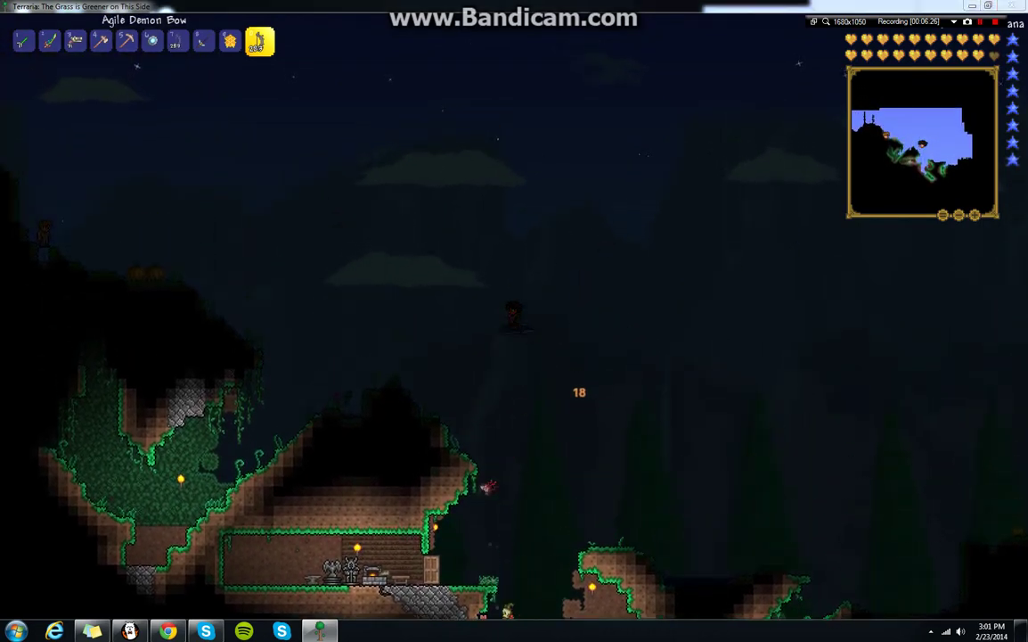
click(493, 542)
key(space)
click(508, 530)
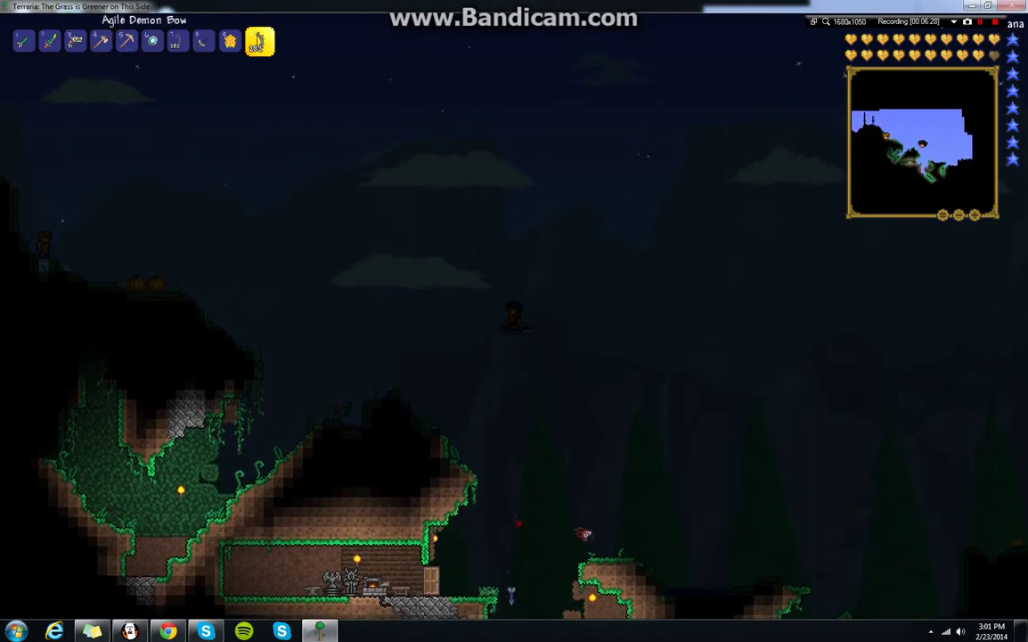
click(519, 524)
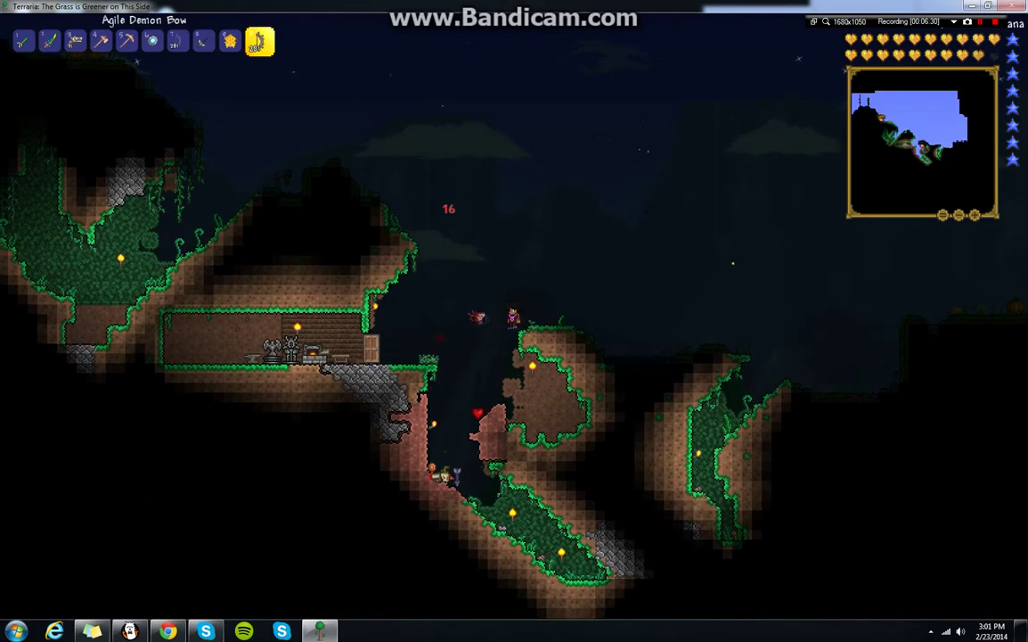
- Fly down into the ravine and collect the heart, Unholy Arrows and Copper Coins left there
key(space)
key(a)
click(446, 481)
key(space)
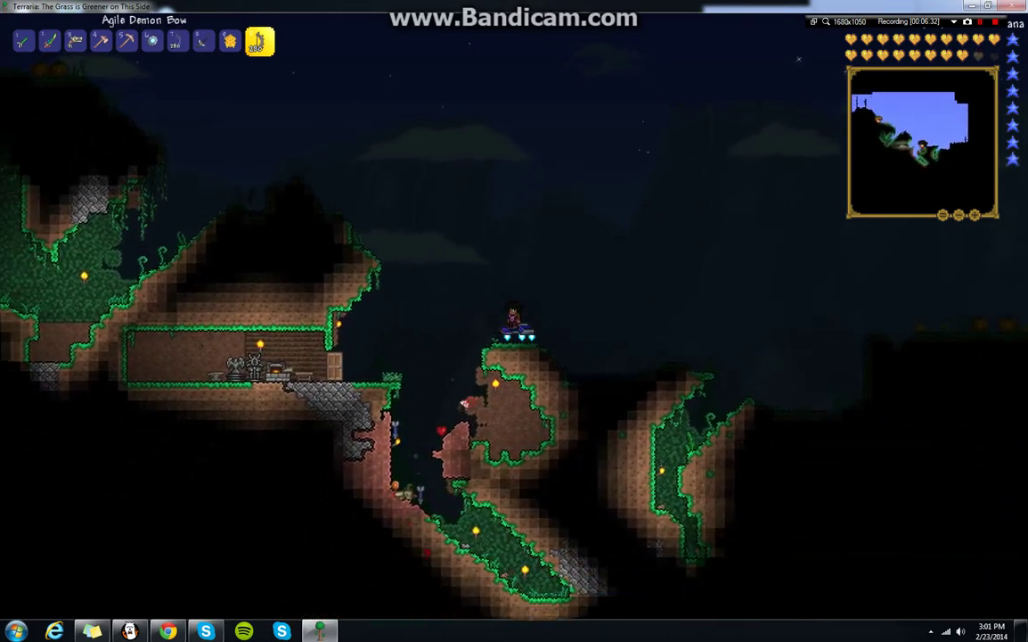
key(a)
key(space)
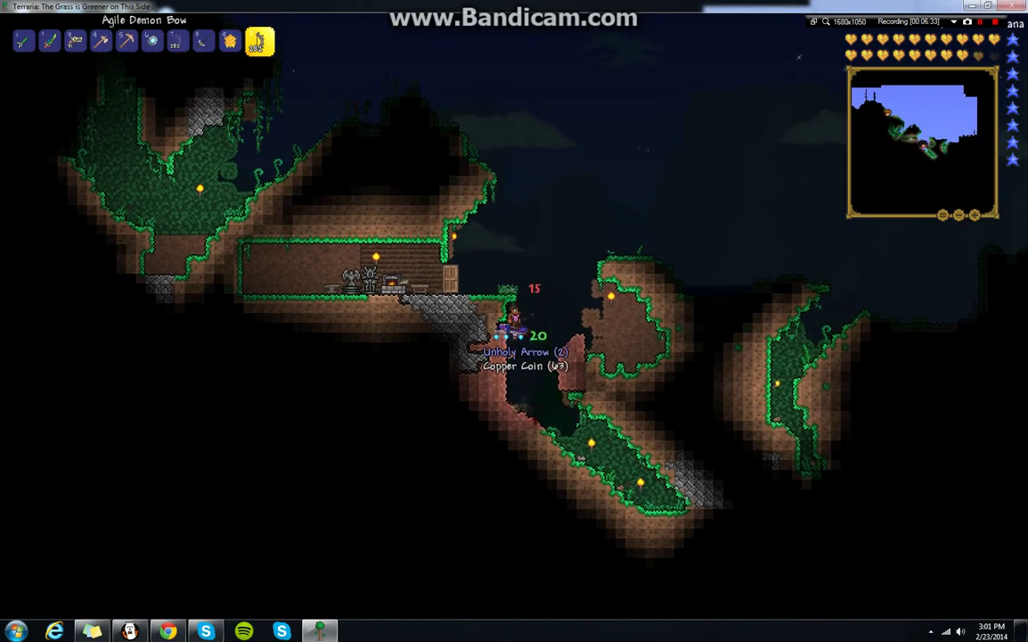
key(space)
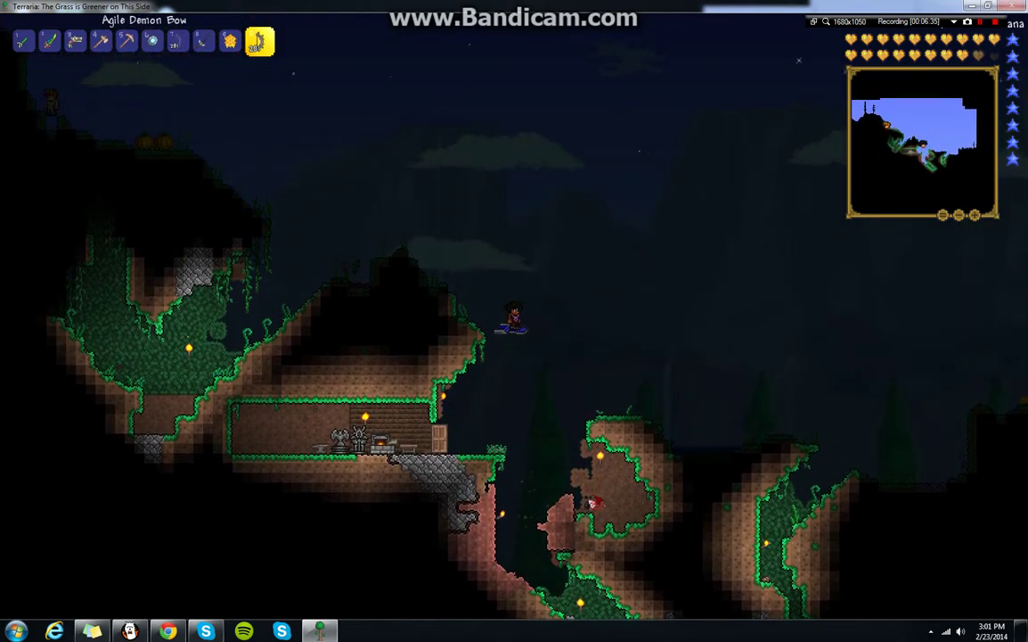
- Shoot at the remaining flying eye from above the ravine, and return inside the house
key(space)
click(598, 510)
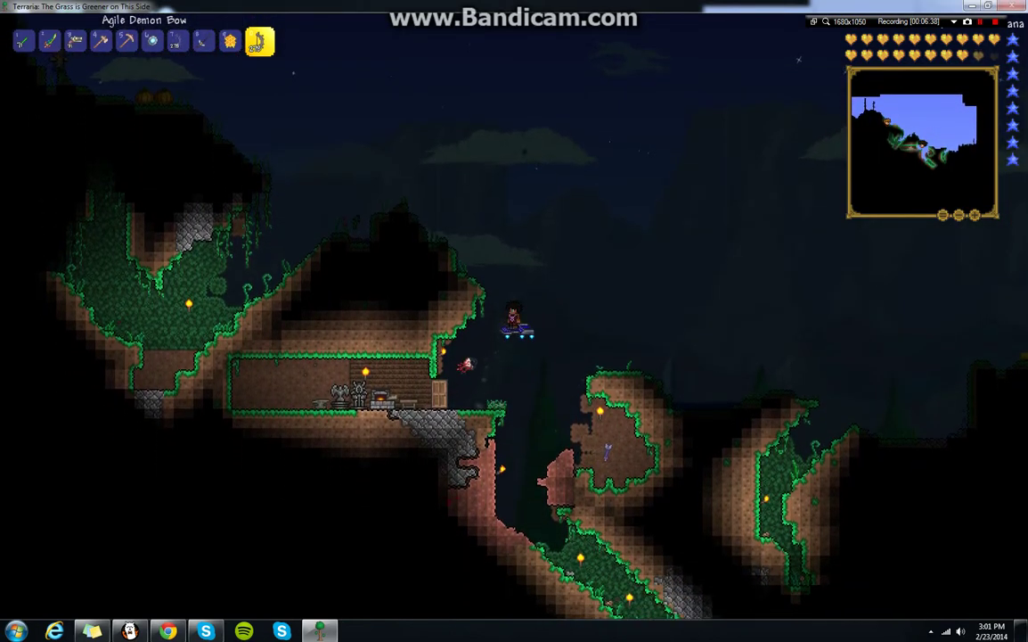
click(425, 499)
key(a)
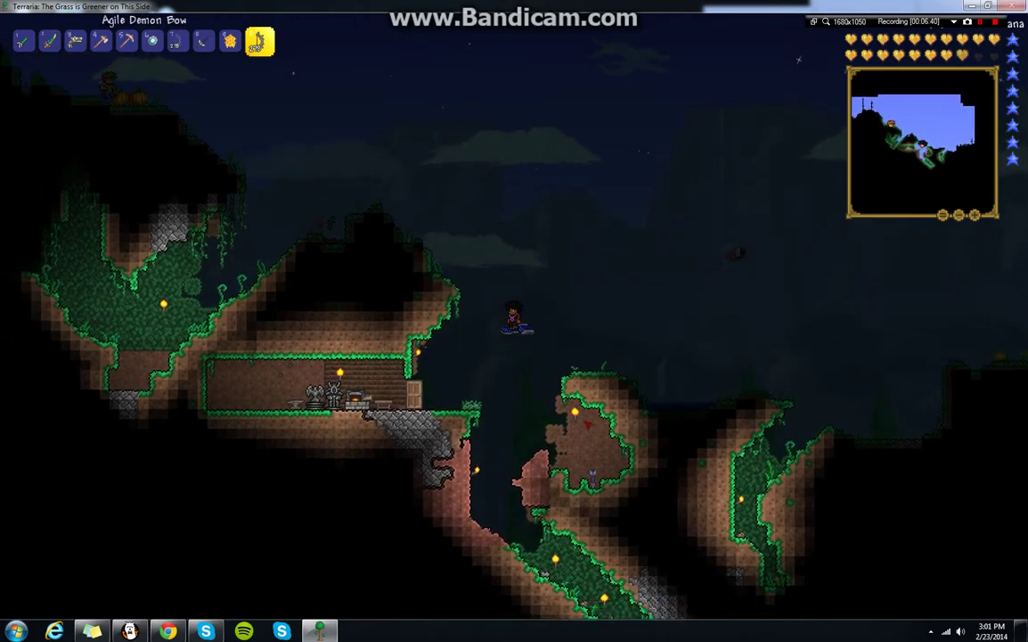
key(a)
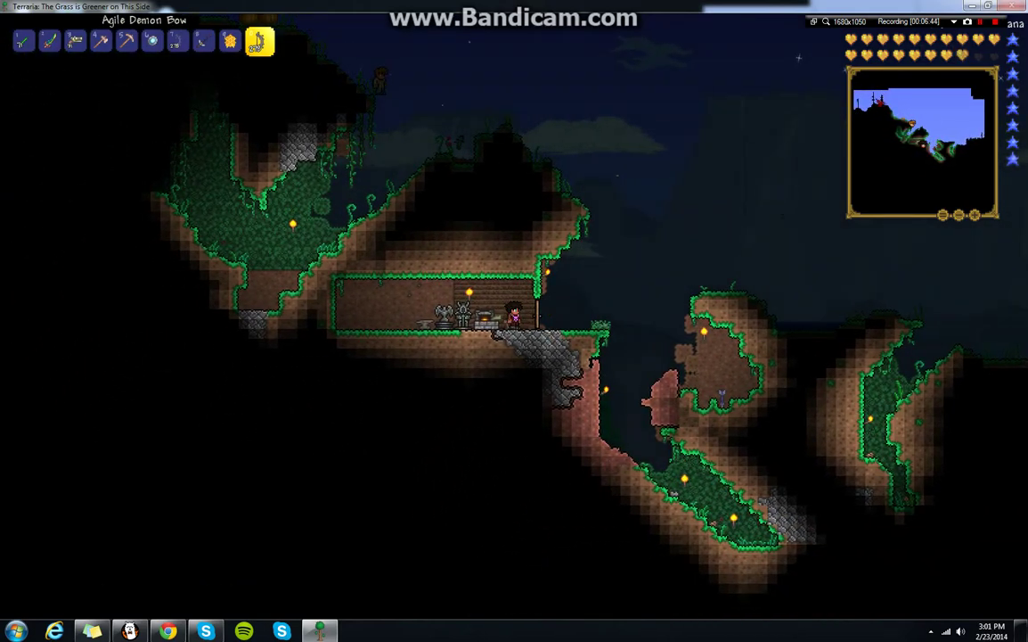
- Save and exit the world, and minimize FireAlpaca to return to Terraria's title screen
key(Escape)
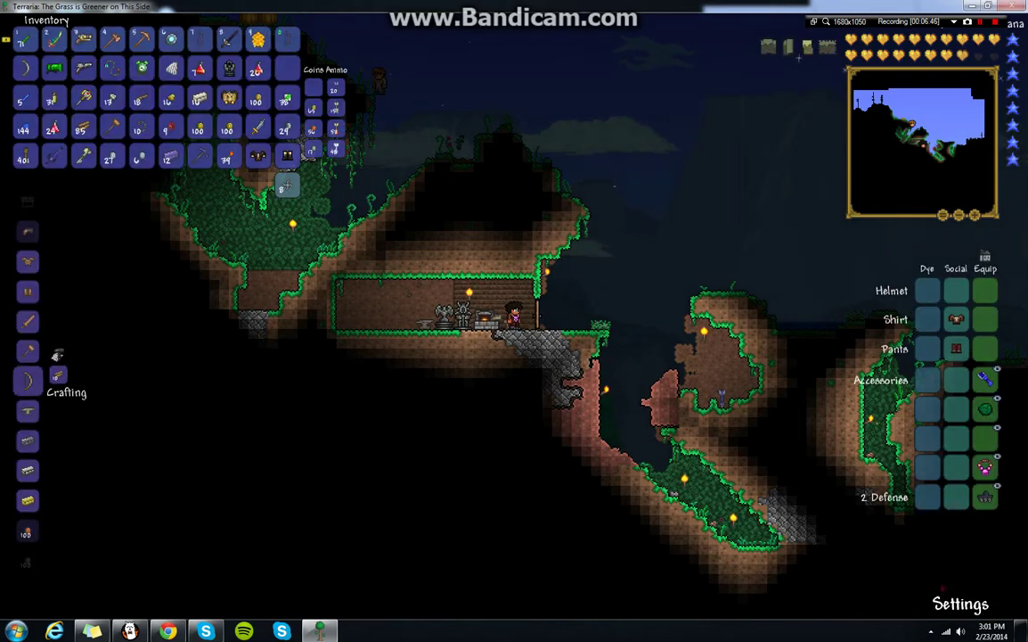
key(Escape)
key(Escape)
click(926, 606)
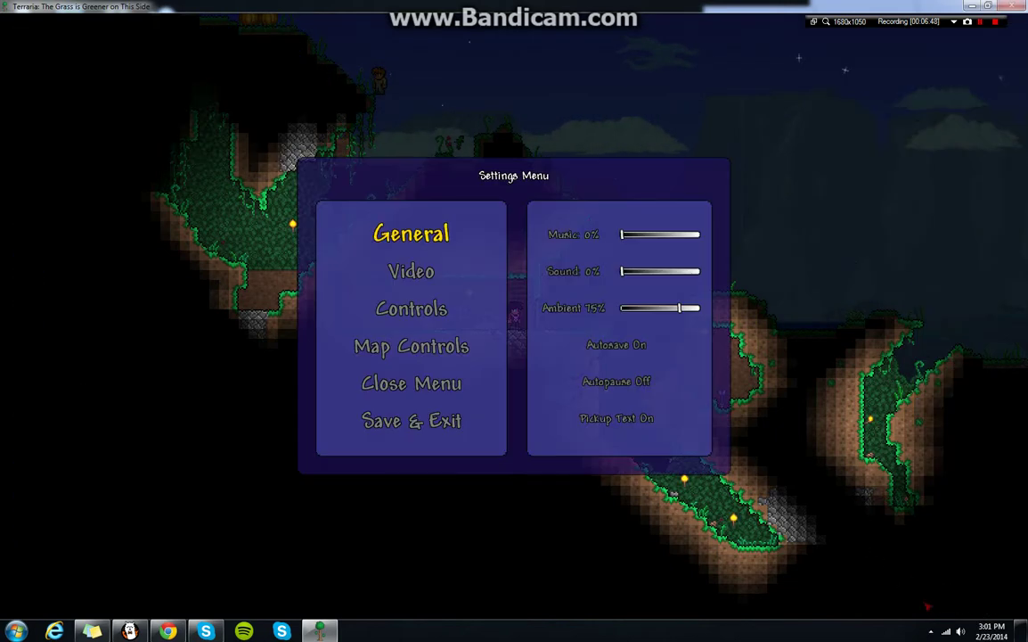
click(418, 428)
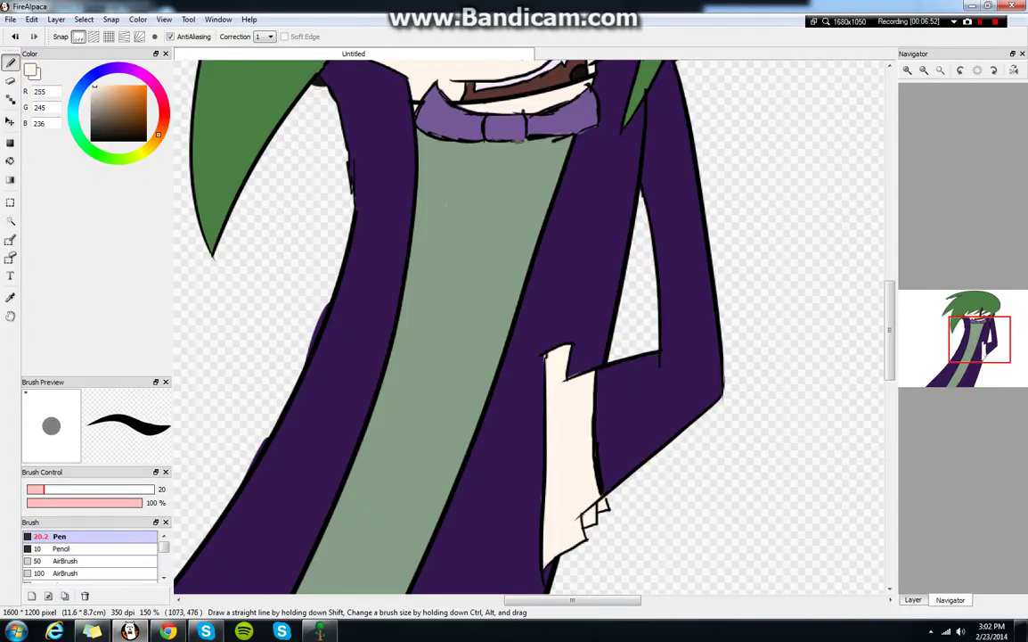
click(971, 5)
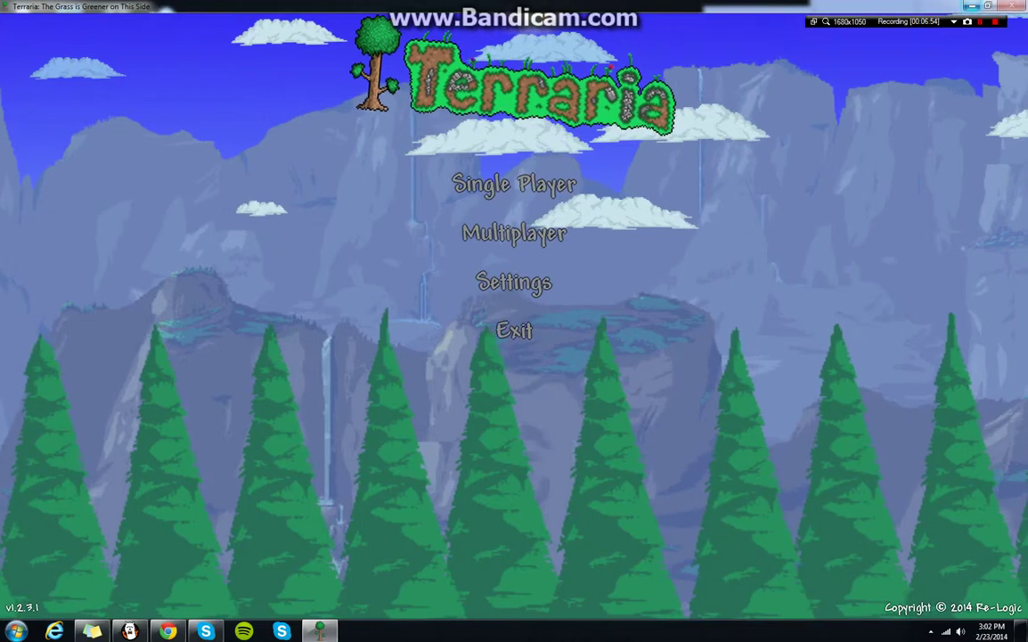
- Exit Terraria, launch Starbound from the desktop, and choose to download its available update first
click(508, 328)
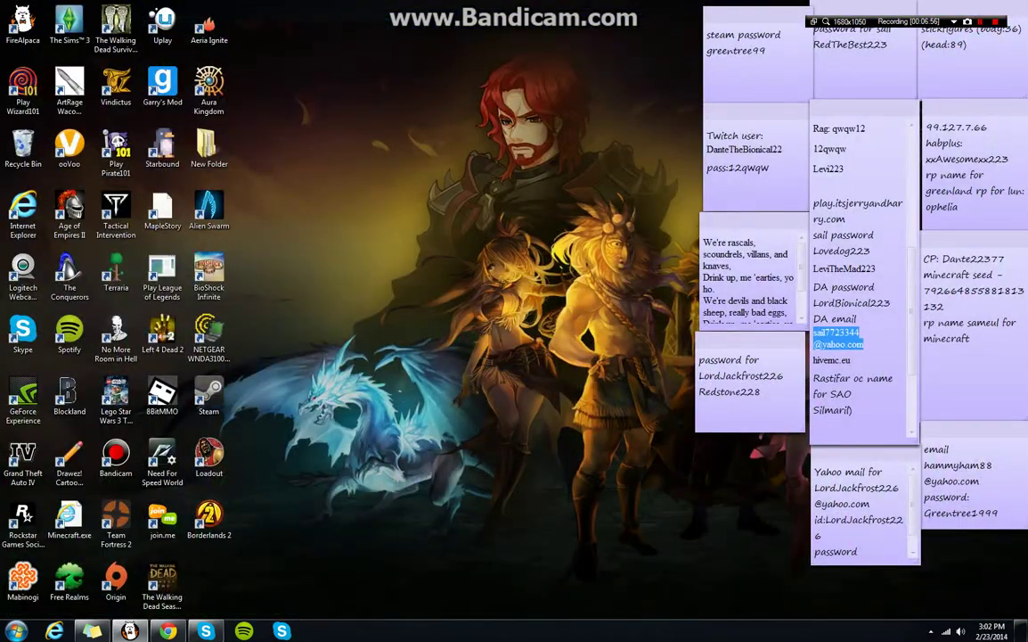
double_click(162, 142)
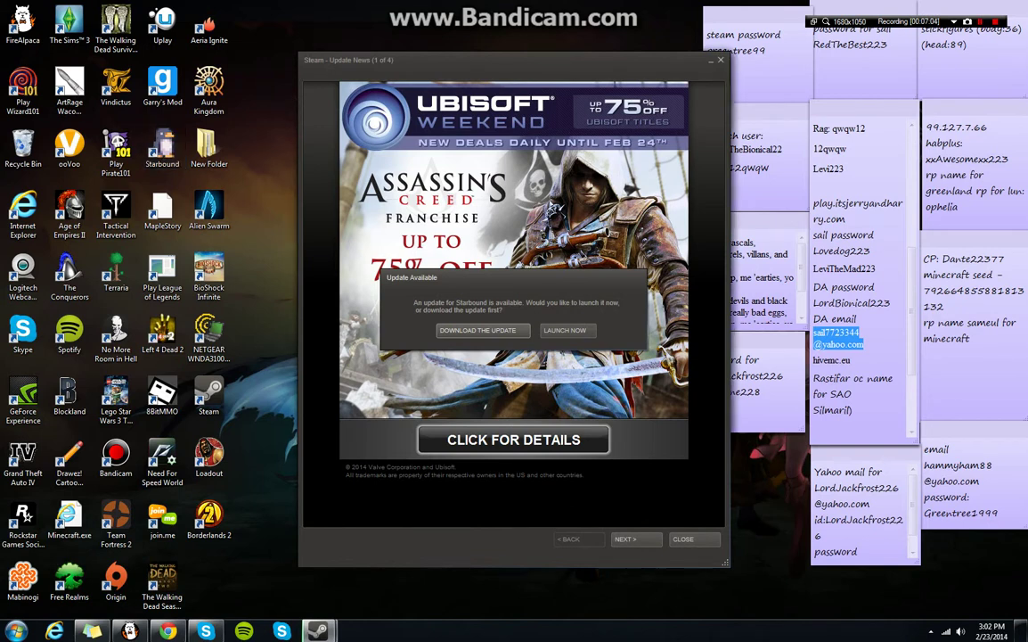
key(Return)
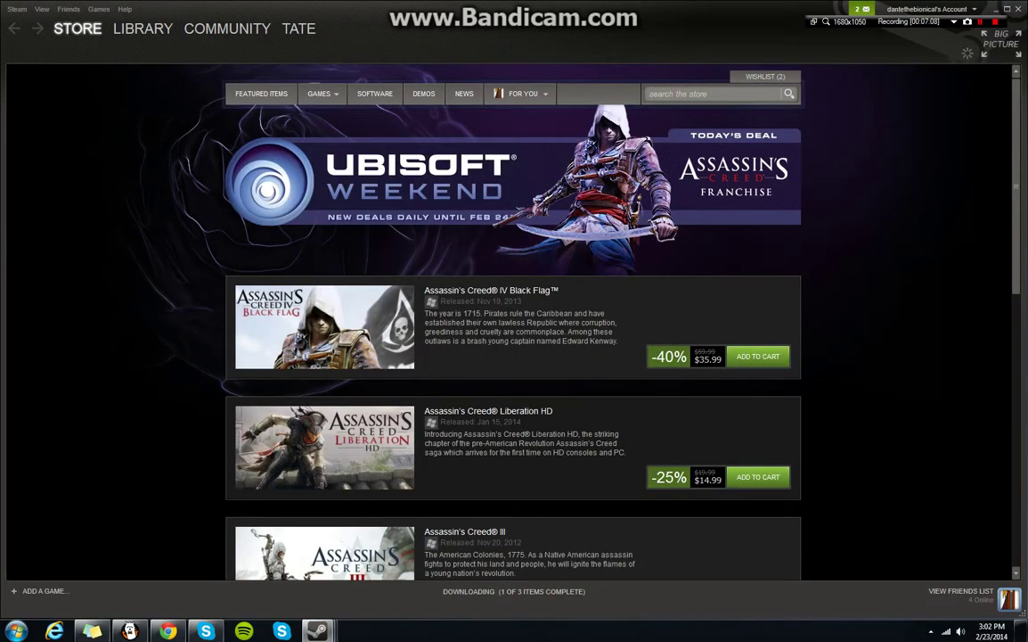
- Review the pending group invites in Steam, accept the Kill-Streak Gaming invite, and close the main Steam window
click(861, 9)
click(860, 66)
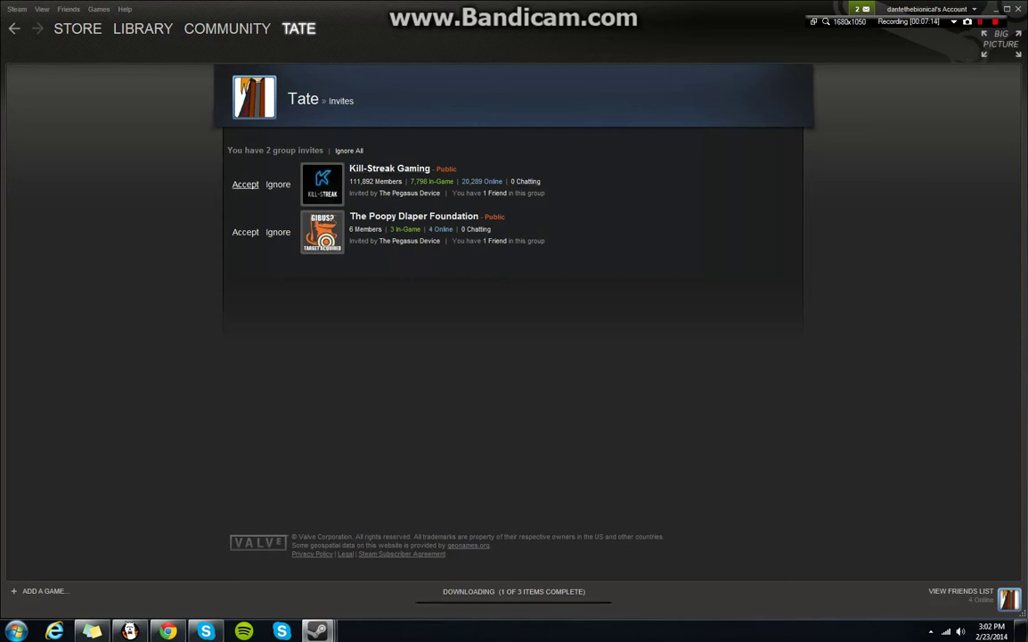
click(245, 183)
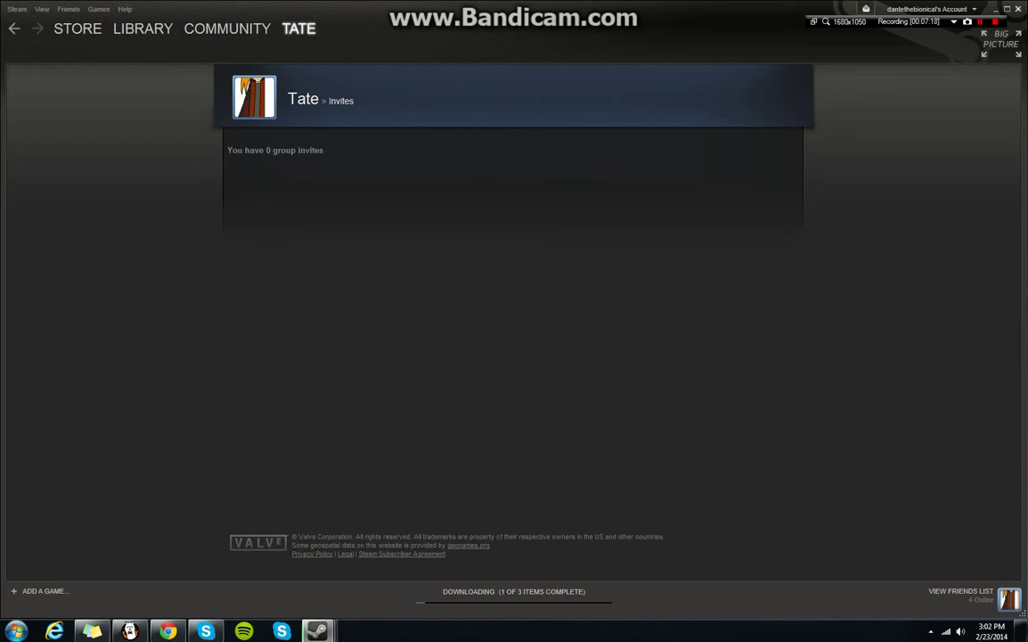
click(1018, 8)
- Page through the Steam update news, close it, and shift the Starbound update progress window clear of the sticky notes
click(636, 538)
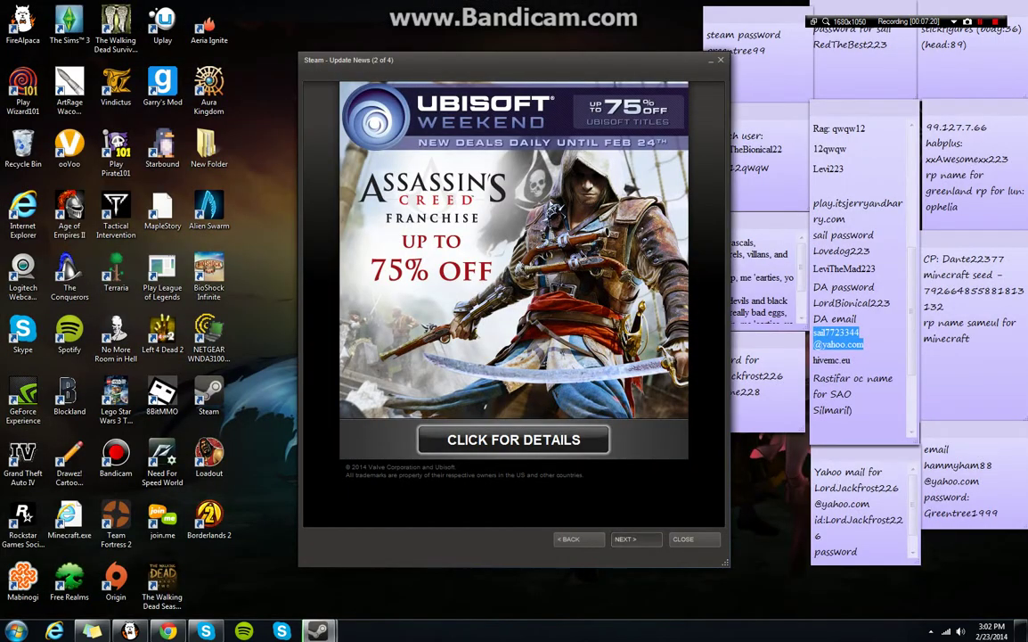
click(636, 538)
click(636, 538)
click(695, 538)
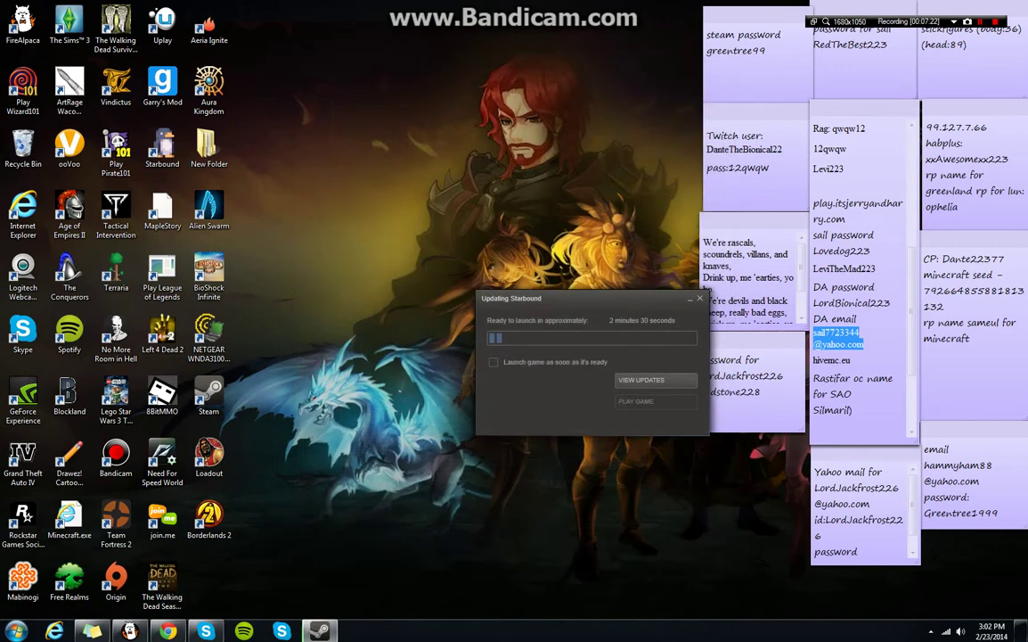
drag(584, 297, 484, 294)
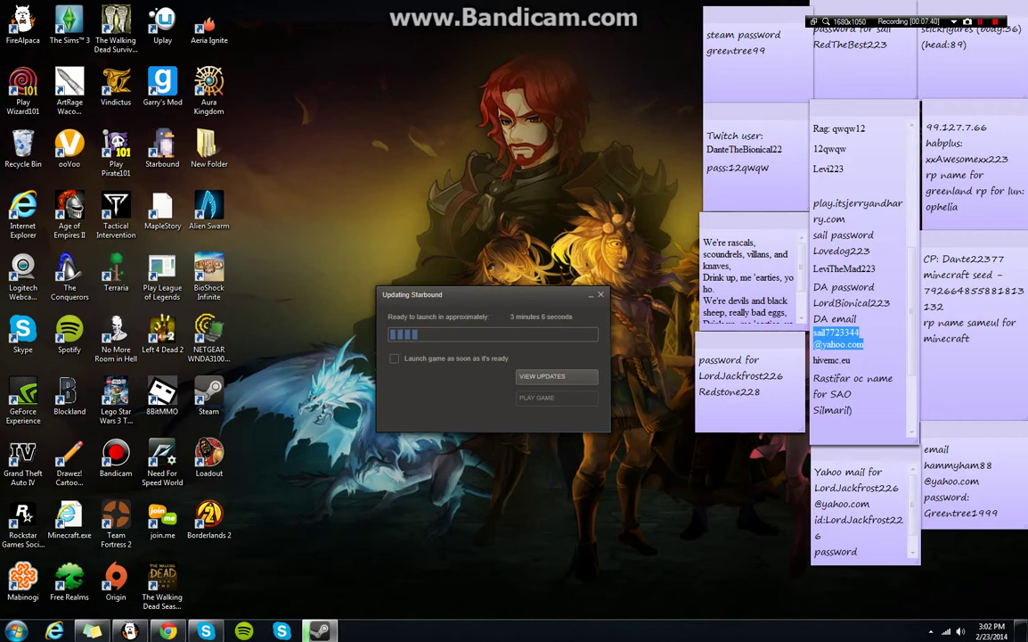
- Switch to FireAlpaca and erase the two purple patches spilling past the coat's outer outline opposite the bent arm
click(129, 631)
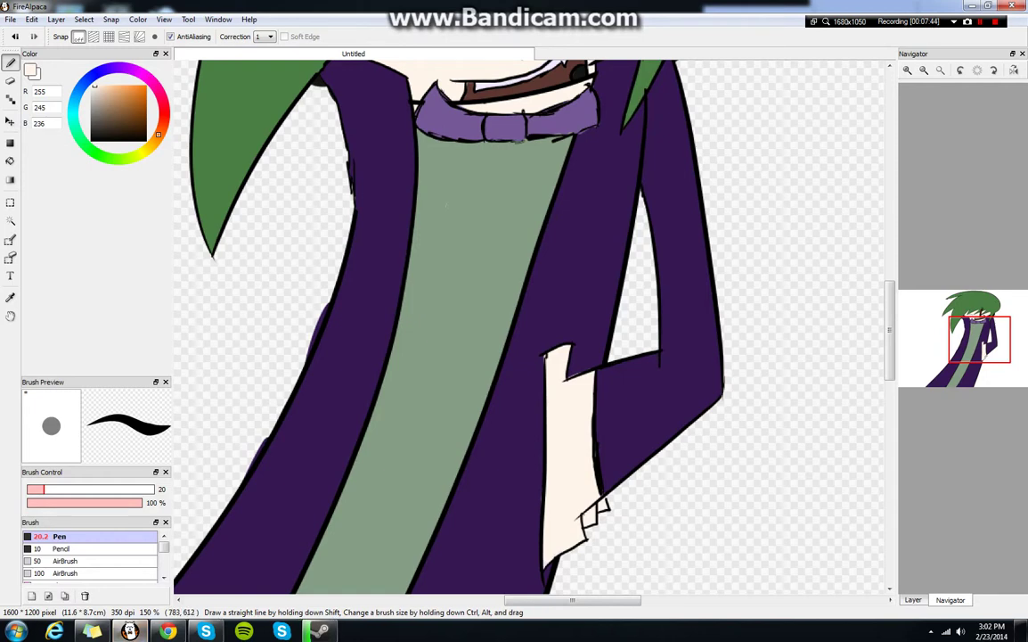
key(e)
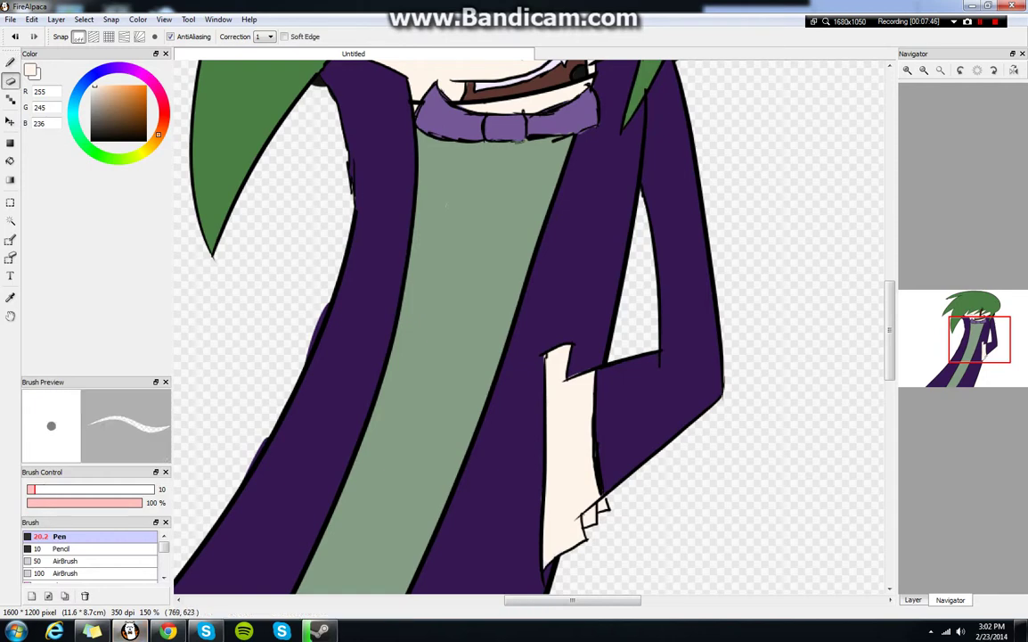
drag(321, 304, 314, 342)
drag(265, 438, 244, 481)
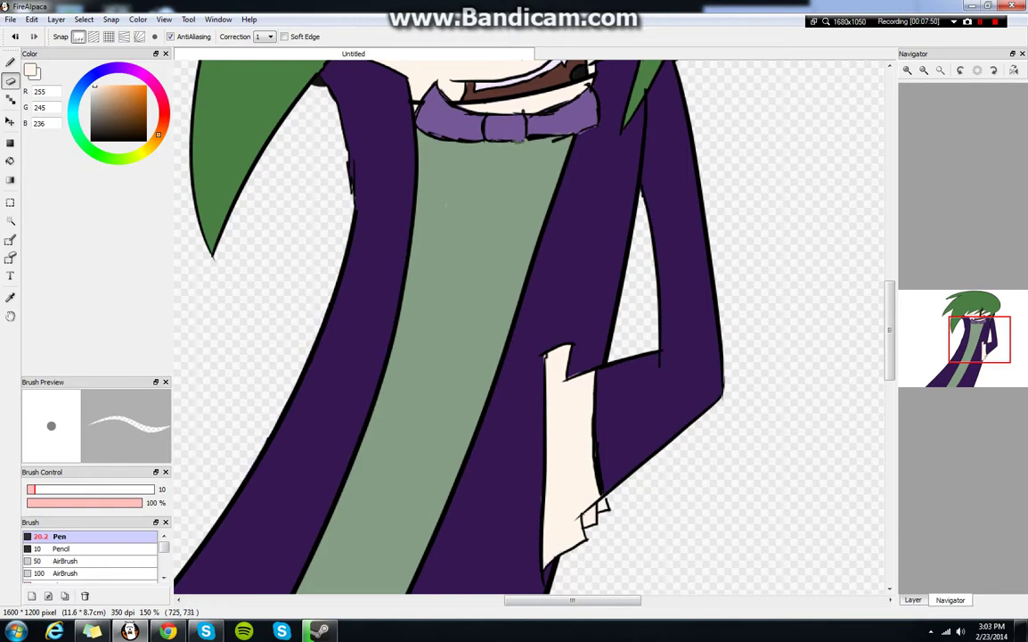
- Make Layer3 the active layer and set the Pen to dark gray (RGB 62, 62, 62) at size 152
drag(980, 338, 943, 377)
scroll(530, 321, up, 5)
scroll(530, 320, right, 3)
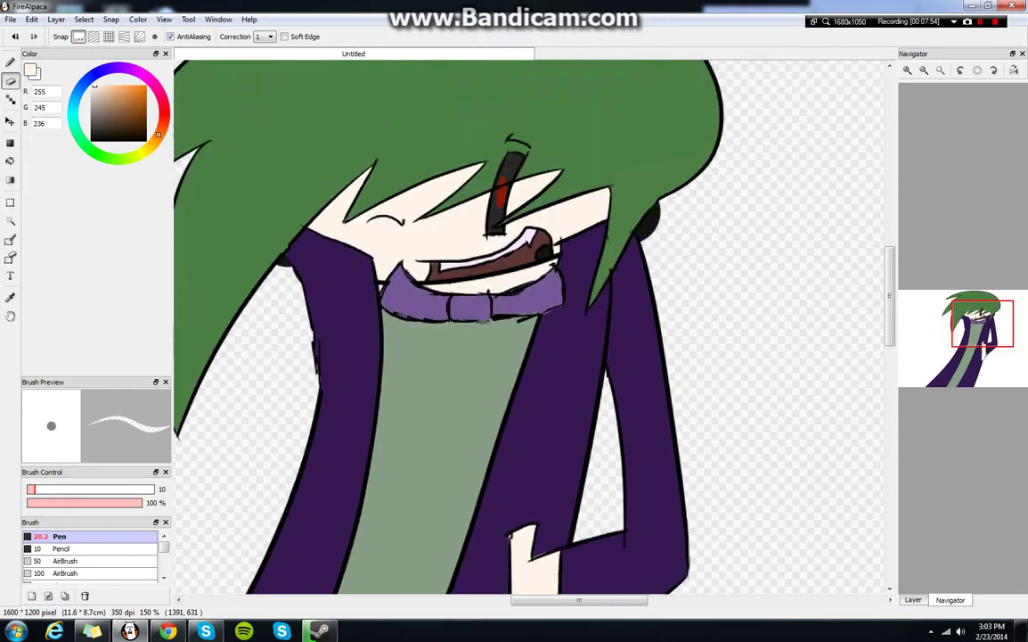
mouse_move(983, 323)
mouse_down()
mouse_move(974, 328)
mouse_move(980, 322)
mouse_up()
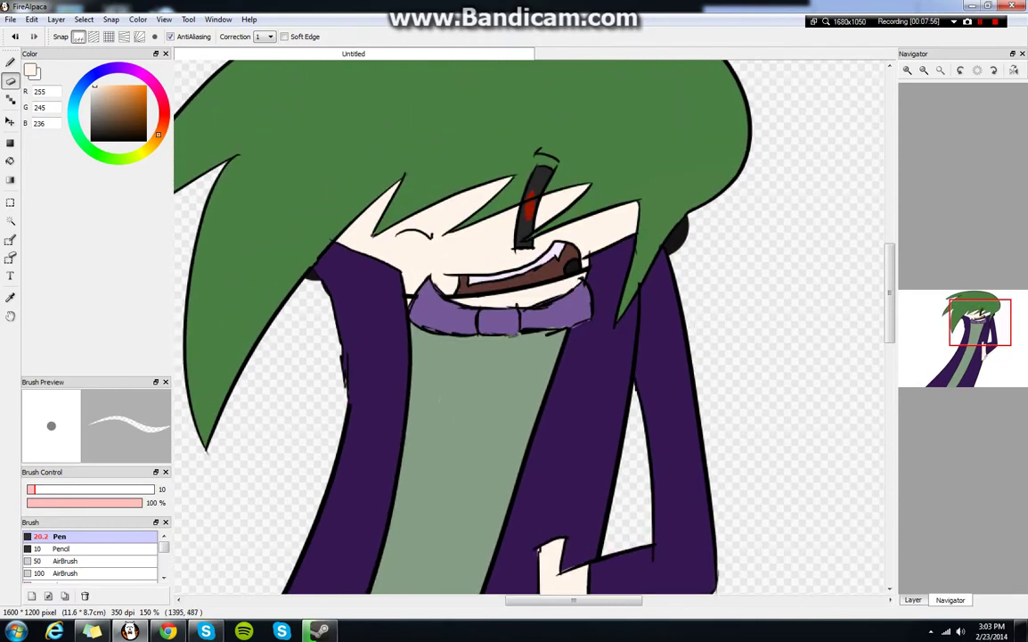
click(912, 598)
click(964, 168)
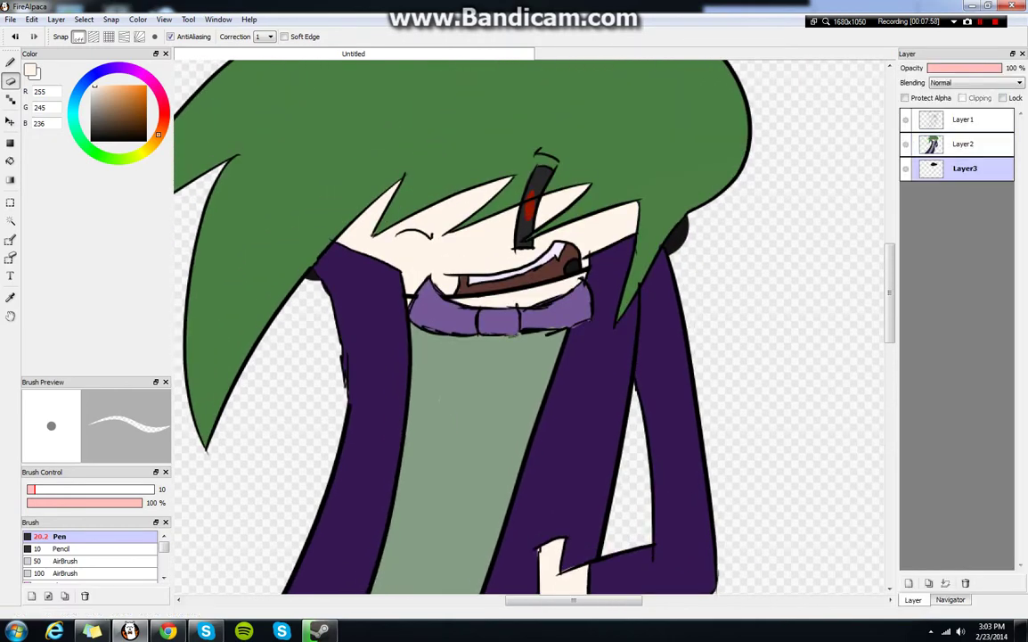
click(950, 599)
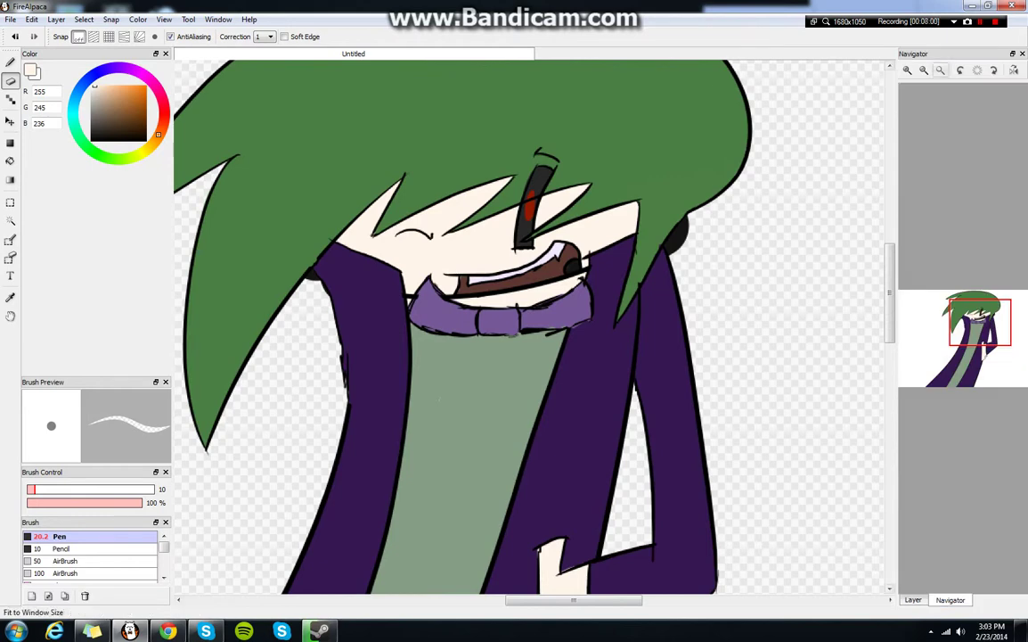
click(941, 69)
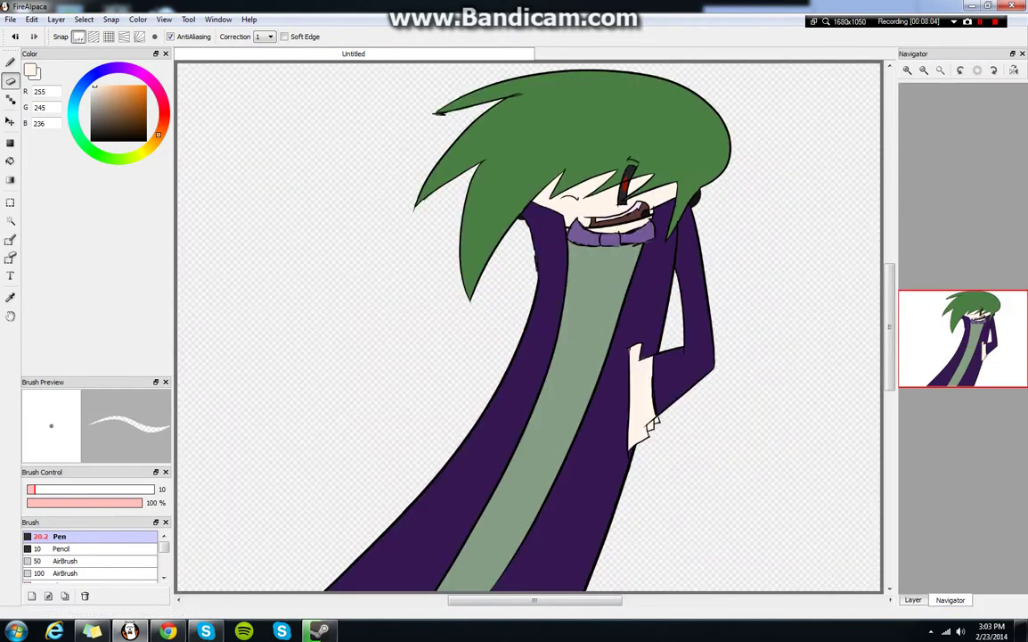
right_click(630, 172)
key(b)
click(148, 489)
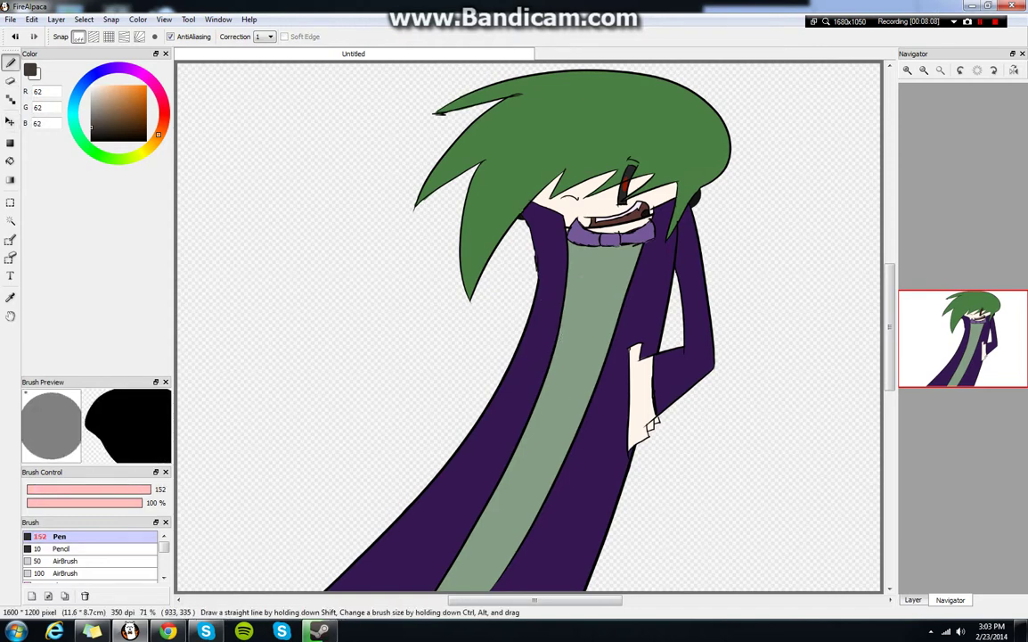
- Paint the background behind the hair and the trailing side of the coat dark gray with broad pen strokes
drag(524, 234, 262, 432)
drag(463, 214, 178, 428)
mouse_move(178, 397)
mouse_down()
mouse_move(481, 183)
mouse_move(439, 322)
mouse_move(509, 323)
mouse_move(762, 126)
mouse_move(749, 82)
mouse_up()
mouse_move(419, 125)
mouse_down()
mouse_move(196, 294)
mouse_move(401, 80)
mouse_move(196, 178)
mouse_move(499, 71)
mouse_move(374, 72)
mouse_move(191, 178)
mouse_move(272, 75)
mouse_move(191, 94)
mouse_up()
mouse_move(205, 525)
mouse_down()
mouse_move(277, 374)
mouse_move(187, 526)
mouse_up()
mouse_move(187, 526)
mouse_down()
mouse_move(365, 303)
mouse_move(294, 482)
mouse_up()
mouse_move(432, 308)
mouse_down()
mouse_move(294, 445)
mouse_move(290, 499)
mouse_up()
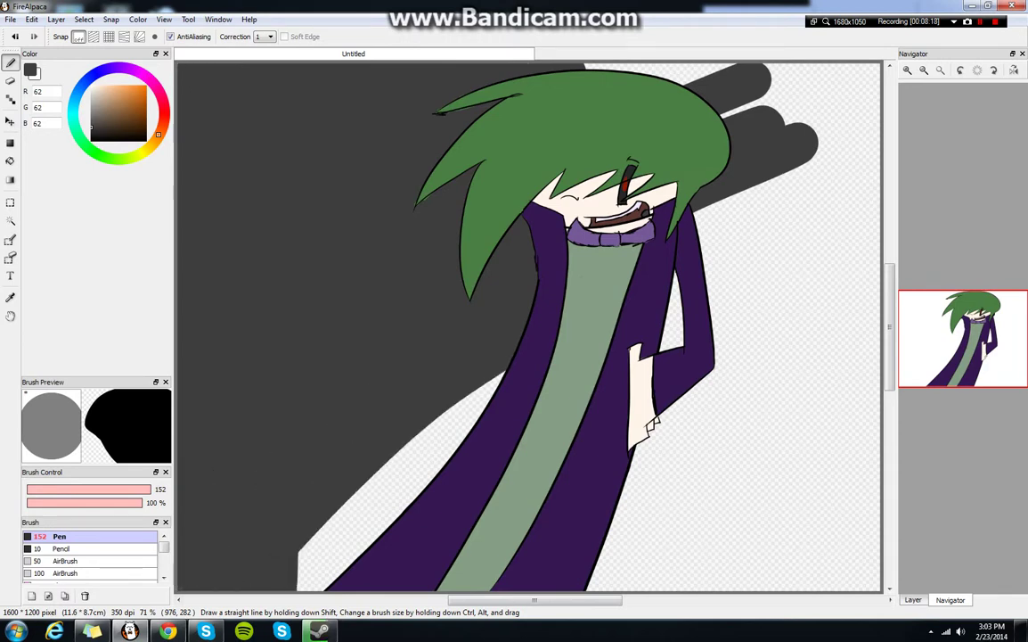
- Fill the remaining background along the coat's lower edge, around the bent arm and above the hair with dark gray
mouse_move(462, 381)
mouse_down()
mouse_move(357, 428)
mouse_move(426, 356)
mouse_move(356, 544)
mouse_move(328, 579)
mouse_up()
mouse_move(628, 562)
mouse_down()
mouse_move(615, 570)
mouse_move(664, 521)
mouse_move(695, 294)
mouse_move(749, 316)
mouse_move(789, 232)
mouse_move(807, 156)
mouse_move(694, 205)
mouse_up()
drag(811, 308, 812, 428)
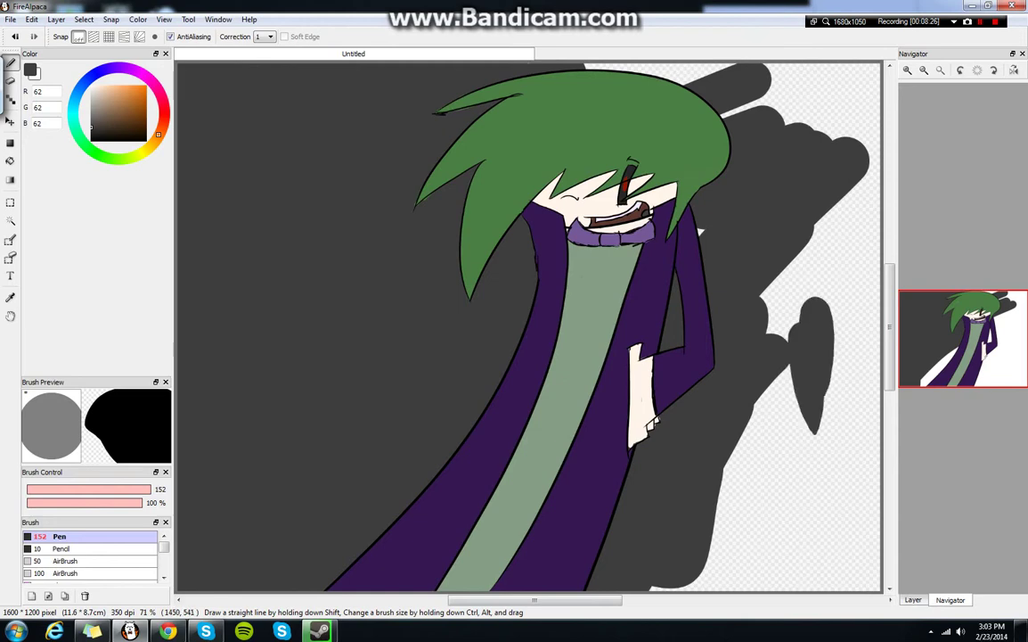
mouse_move(727, 112)
mouse_down()
mouse_move(789, 115)
mouse_move(642, 67)
mouse_move(590, 64)
mouse_up()
mouse_move(802, 81)
mouse_down()
mouse_move(842, 93)
mouse_move(833, 174)
mouse_move(764, 291)
mouse_move(806, 241)
mouse_move(847, 316)
mouse_move(879, 563)
mouse_move(713, 589)
mouse_move(838, 557)
mouse_move(748, 570)
mouse_move(851, 486)
mouse_move(757, 468)
mouse_move(717, 473)
mouse_up()
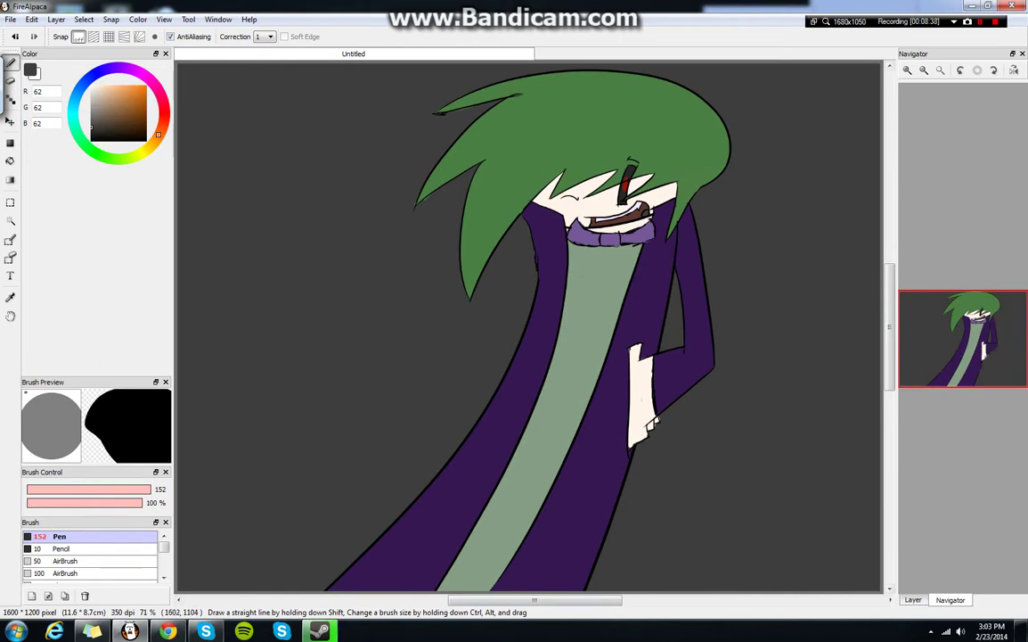
- Make Layer2 the active layer and switch to the Eraser for a close-up of the spiky hair tips
click(914, 599)
click(965, 144)
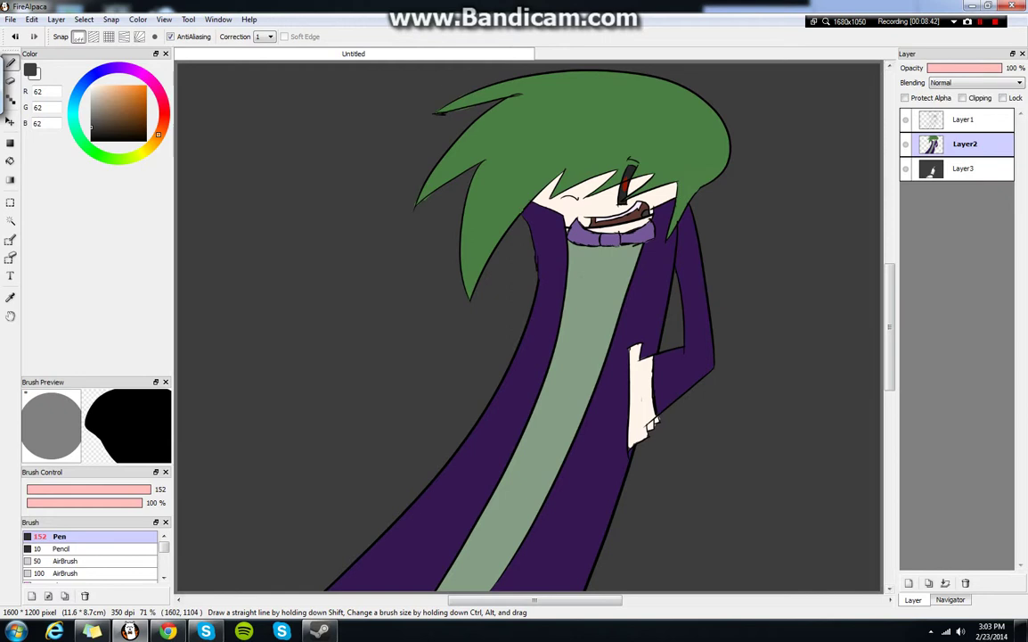
key(e)
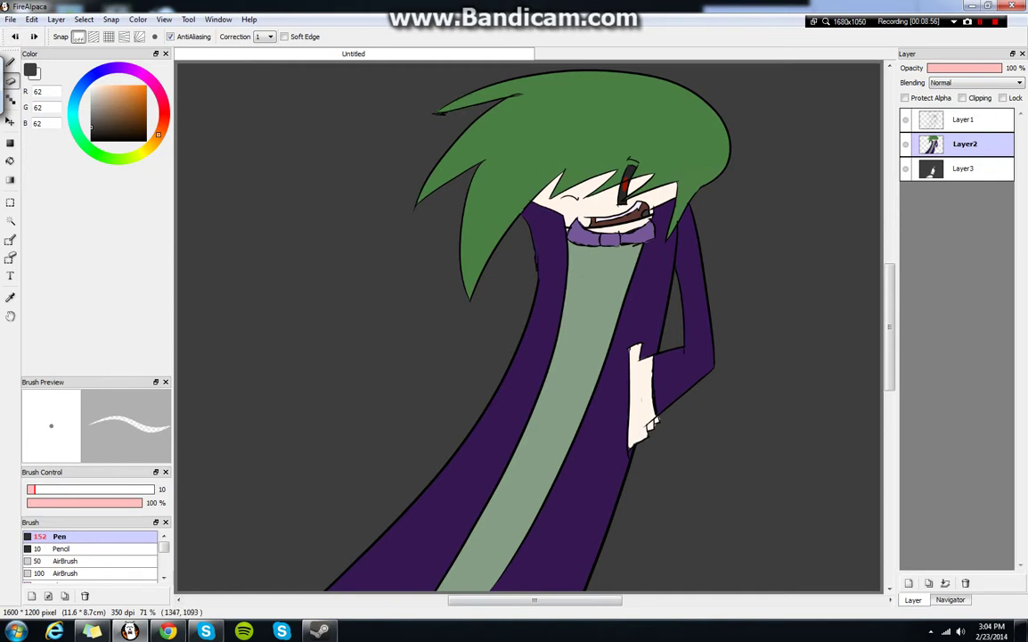
click(950, 599)
click(907, 70)
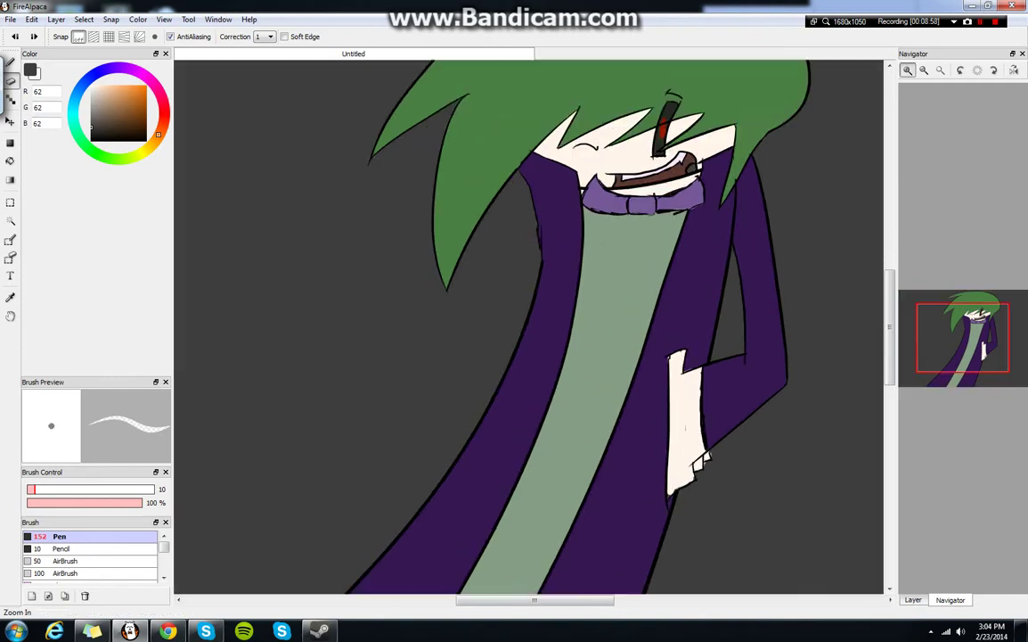
click(907, 70)
click(908, 70)
drag(963, 338, 957, 303)
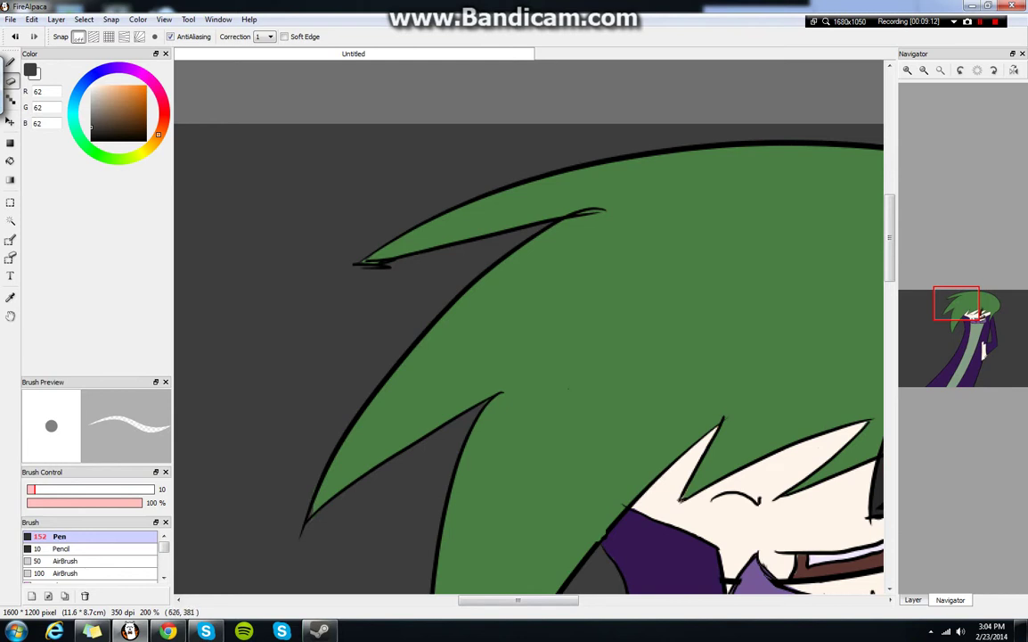
- Sample the hair's green (RGB 76, 127, 69) for the Pen and dismiss the handwriting input panel
click(11, 62)
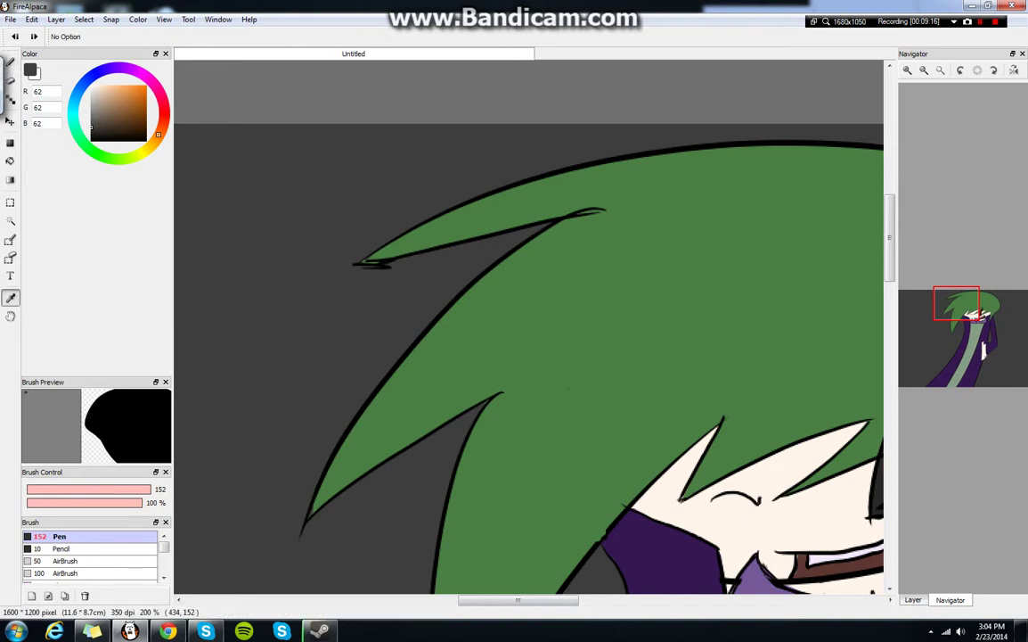
alt+click(512, 371)
click(4, 72)
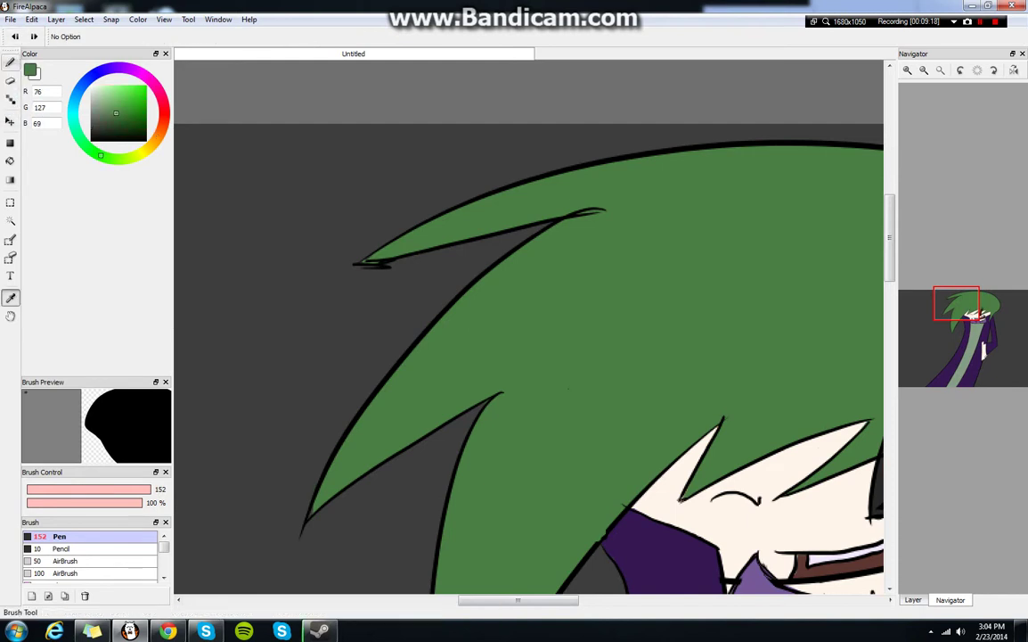
click(10, 81)
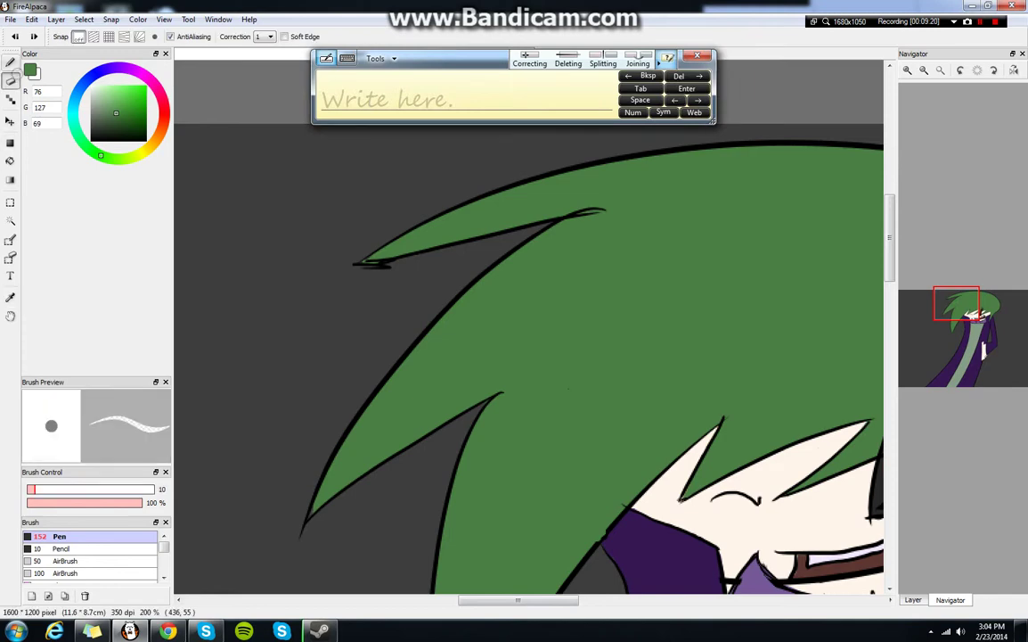
click(11, 62)
click(697, 56)
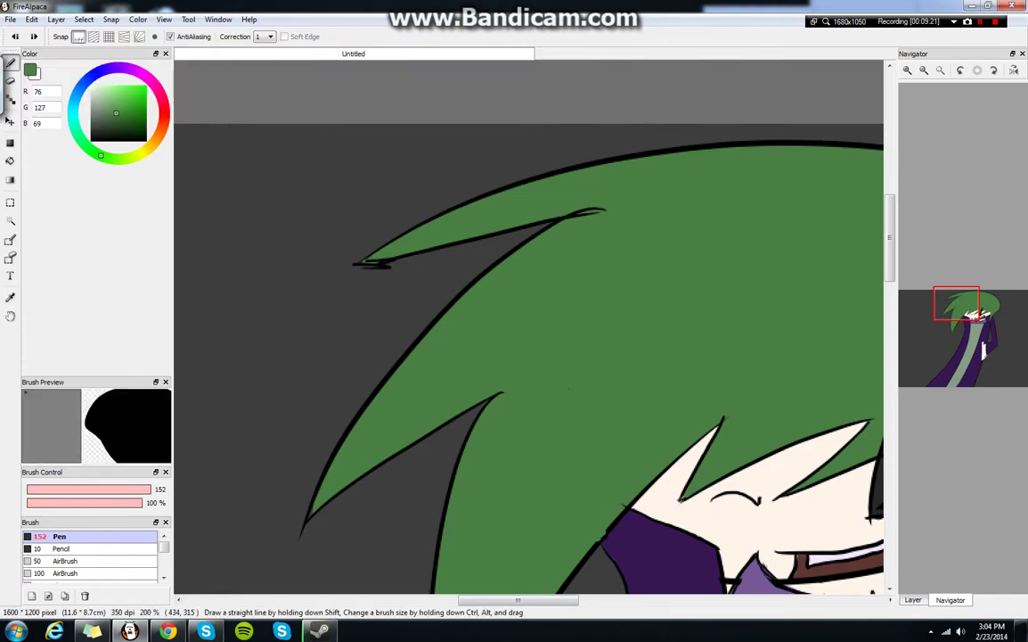
click(913, 599)
click(950, 599)
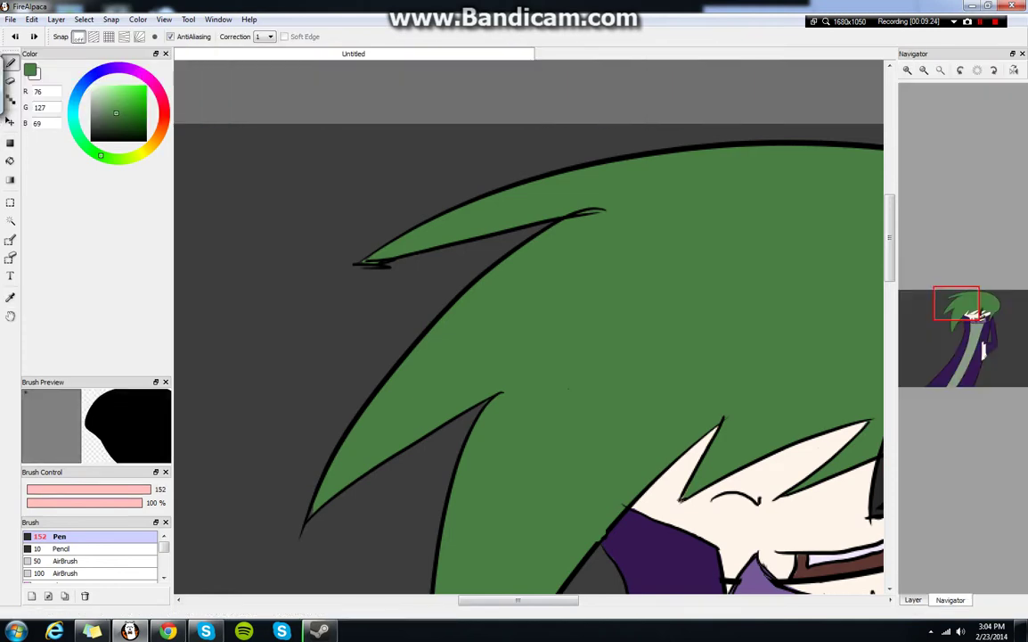
- Try a green dab on the lower hair tip, undo it, and reduce the Pen size to 11
click(314, 506)
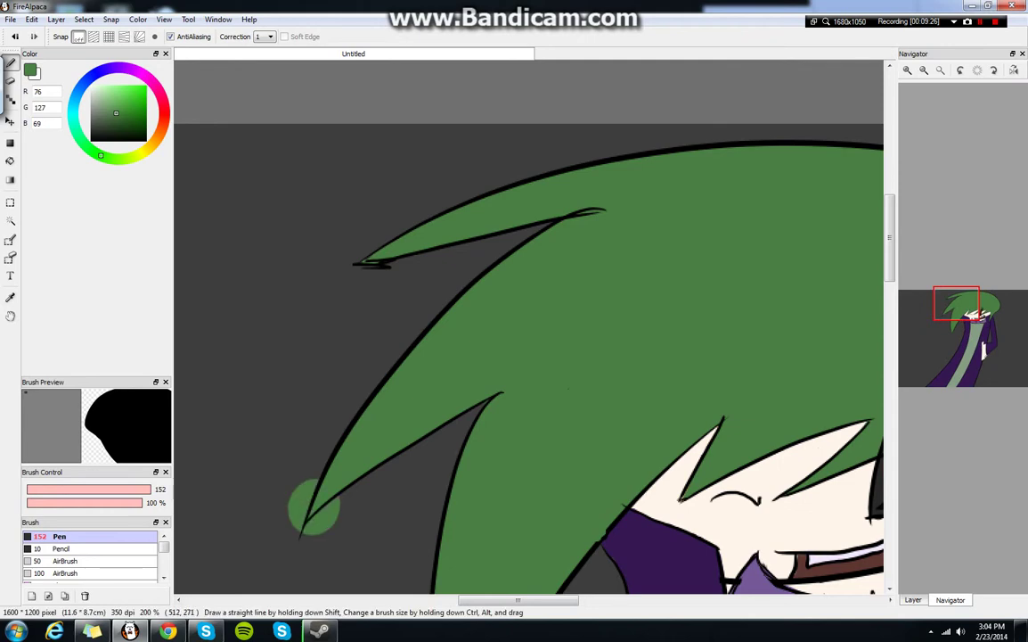
key(ctrl+z)
click(33, 489)
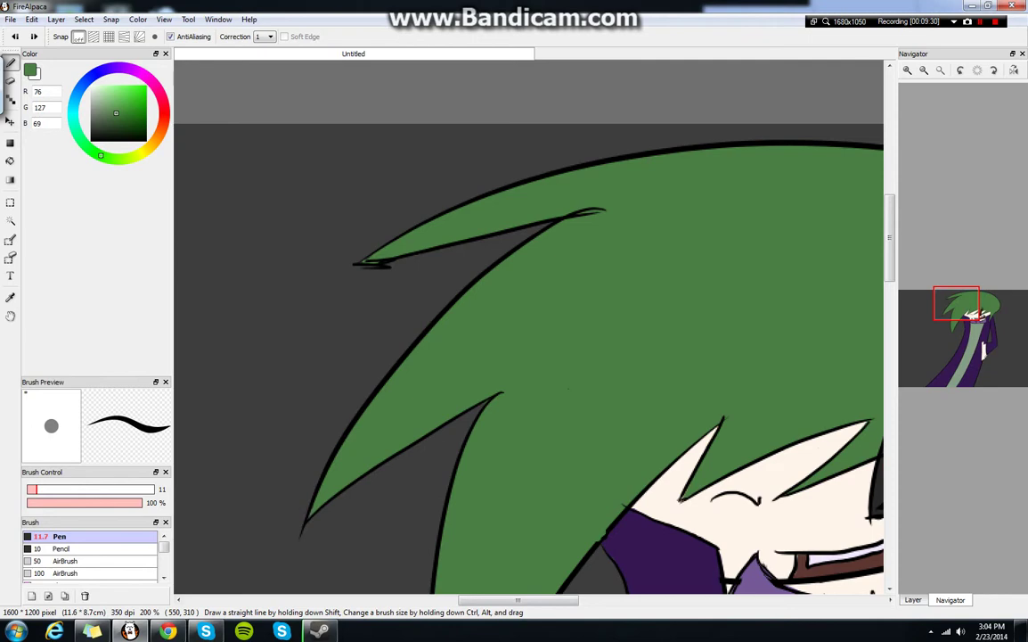
- Paint the tongue inside the character's open mouth light pink (RGB 255, 184, 161)
drag(957, 302, 982, 316)
drag(158, 134, 112, 86)
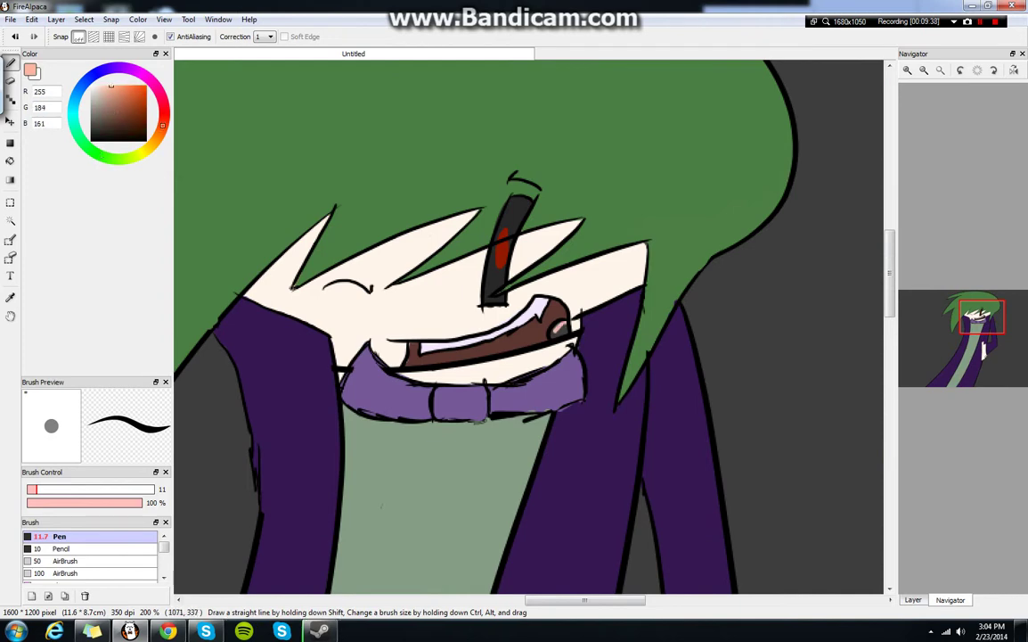
drag(555, 331, 564, 325)
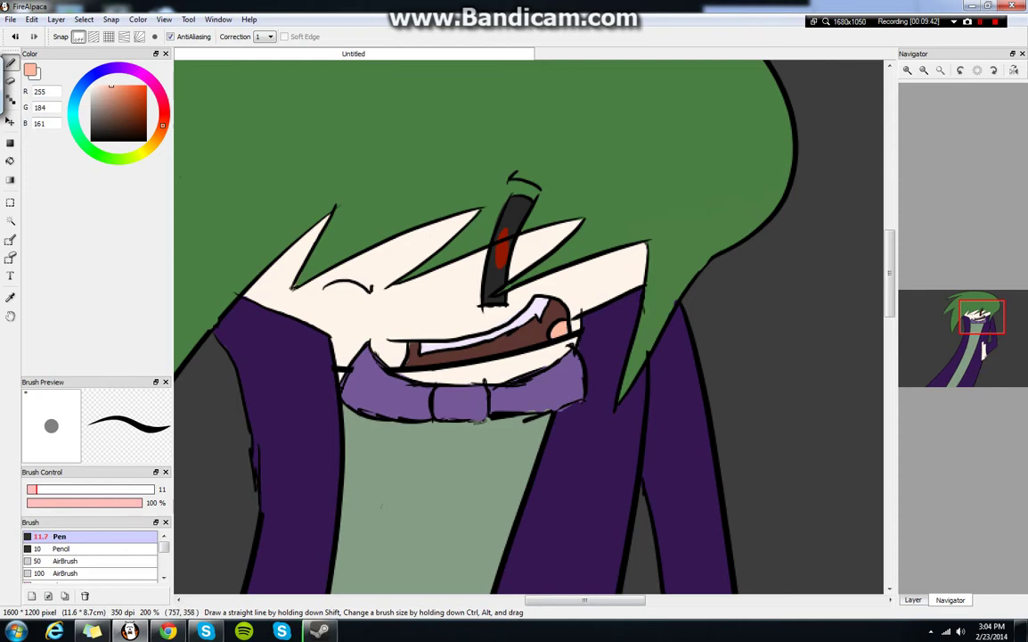
- Sample the bow tie's purple (RGB 118, 89, 152) and the coat's dark purple (RGB 55, 24, 82) for use with the Pen
click(10, 298)
click(383, 390)
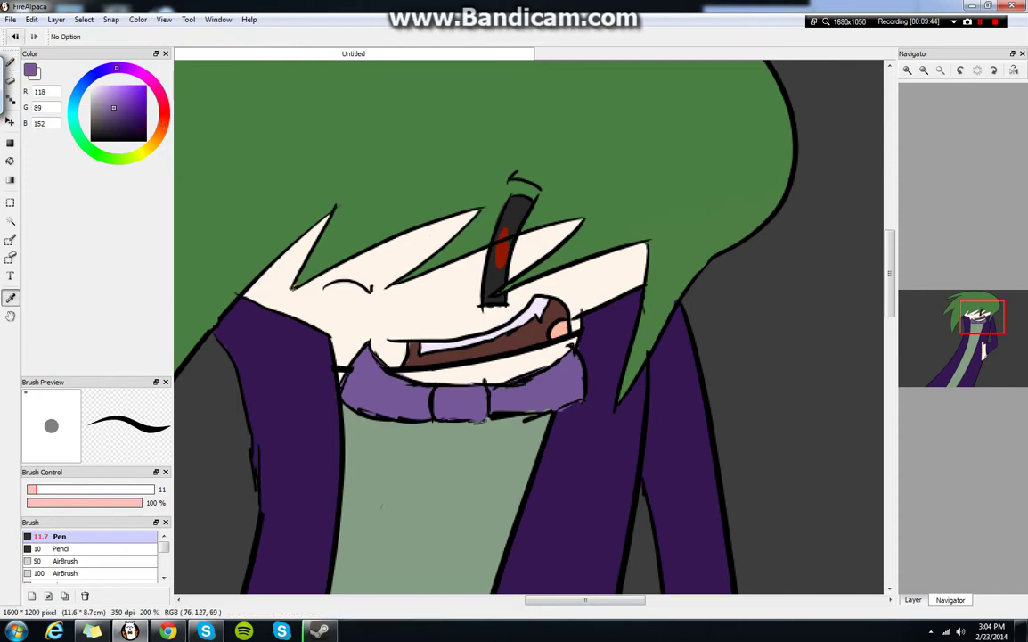
key(b)
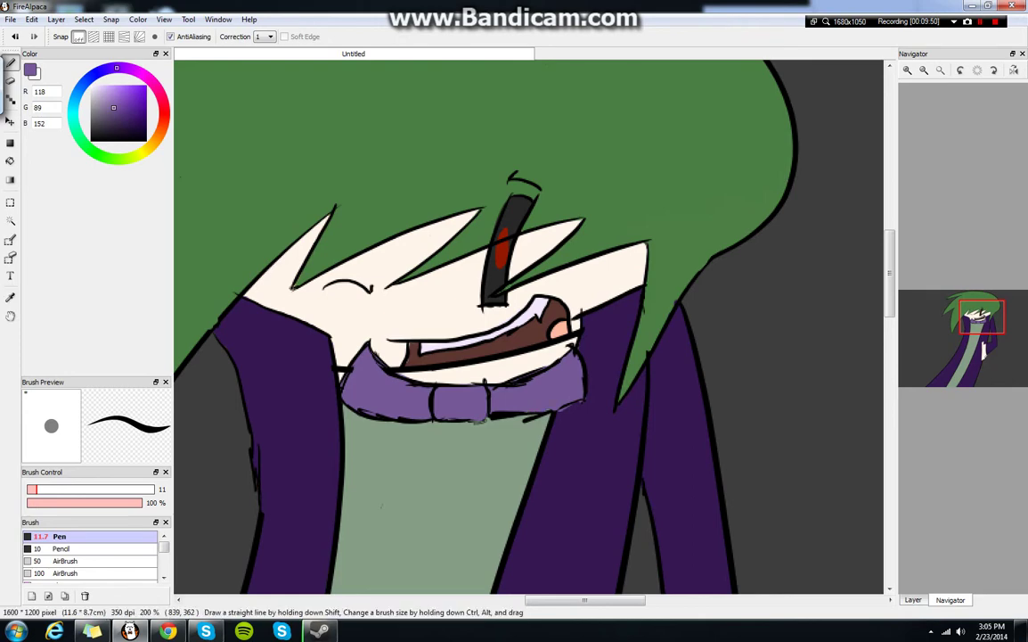
click(10, 297)
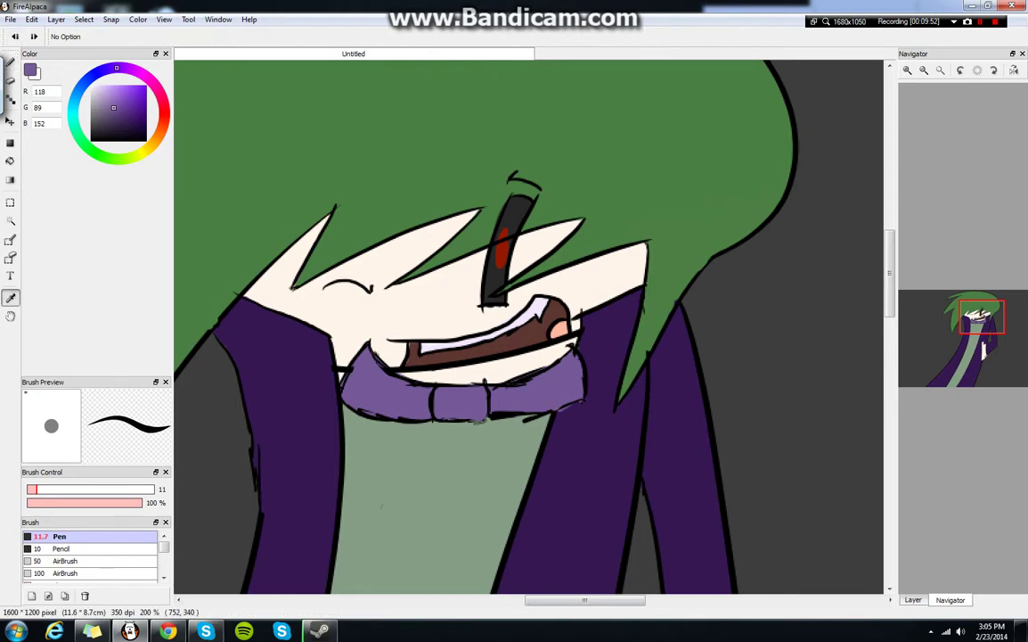
click(283, 356)
click(10, 62)
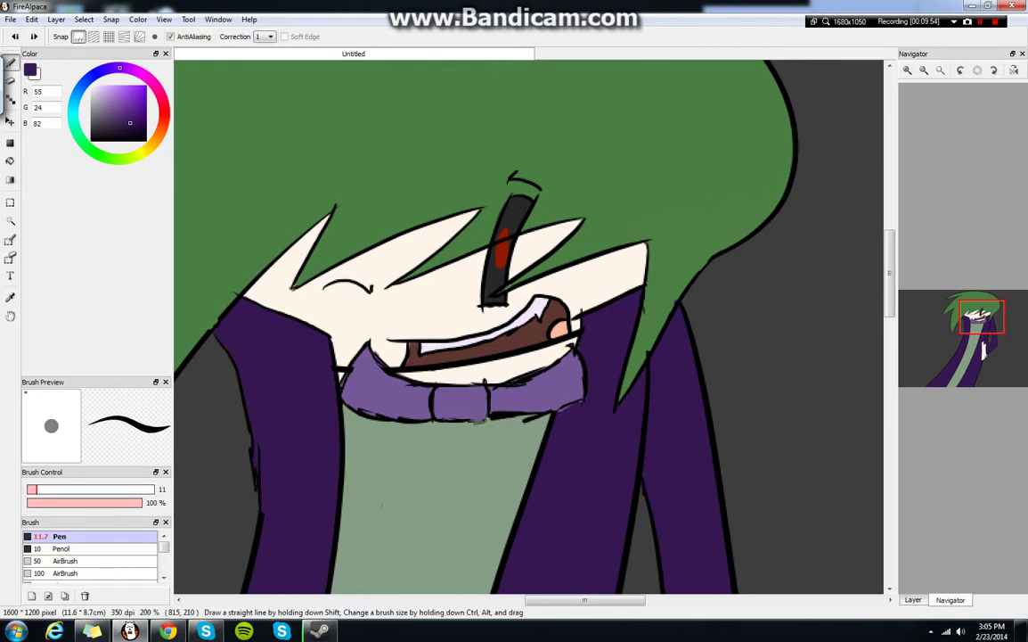